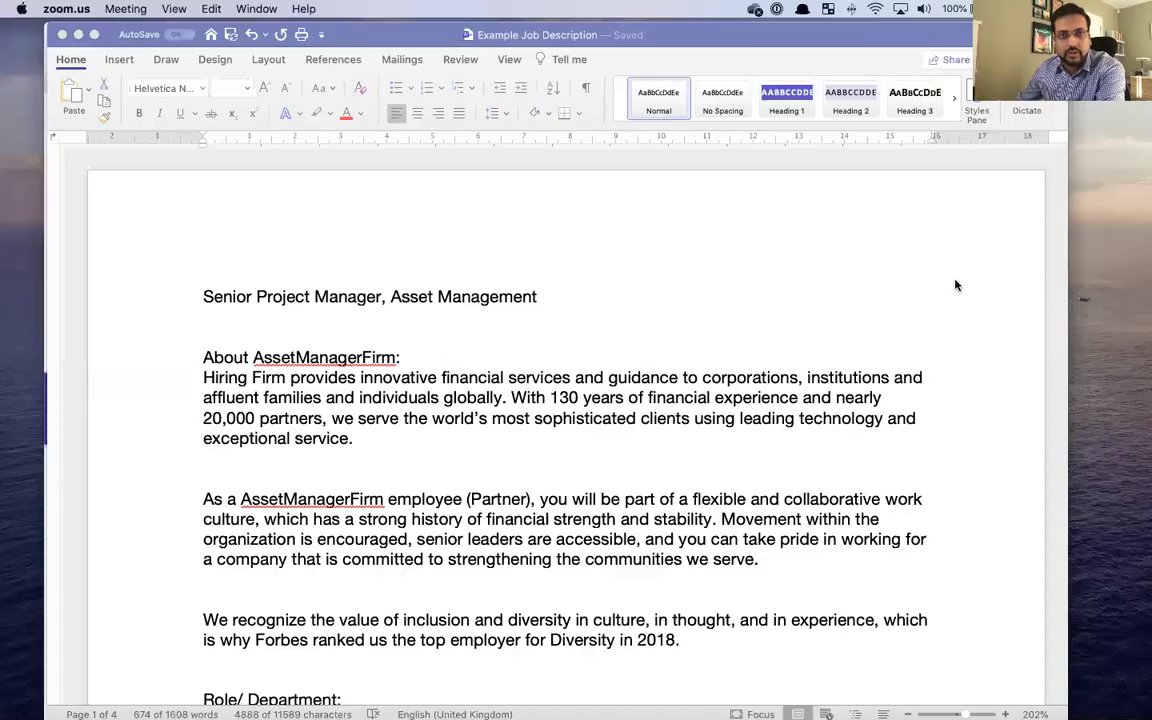
- Bring the Example Job Description document with the Senior Project Manager, Asset Management posting to the front
left_click(955, 284)
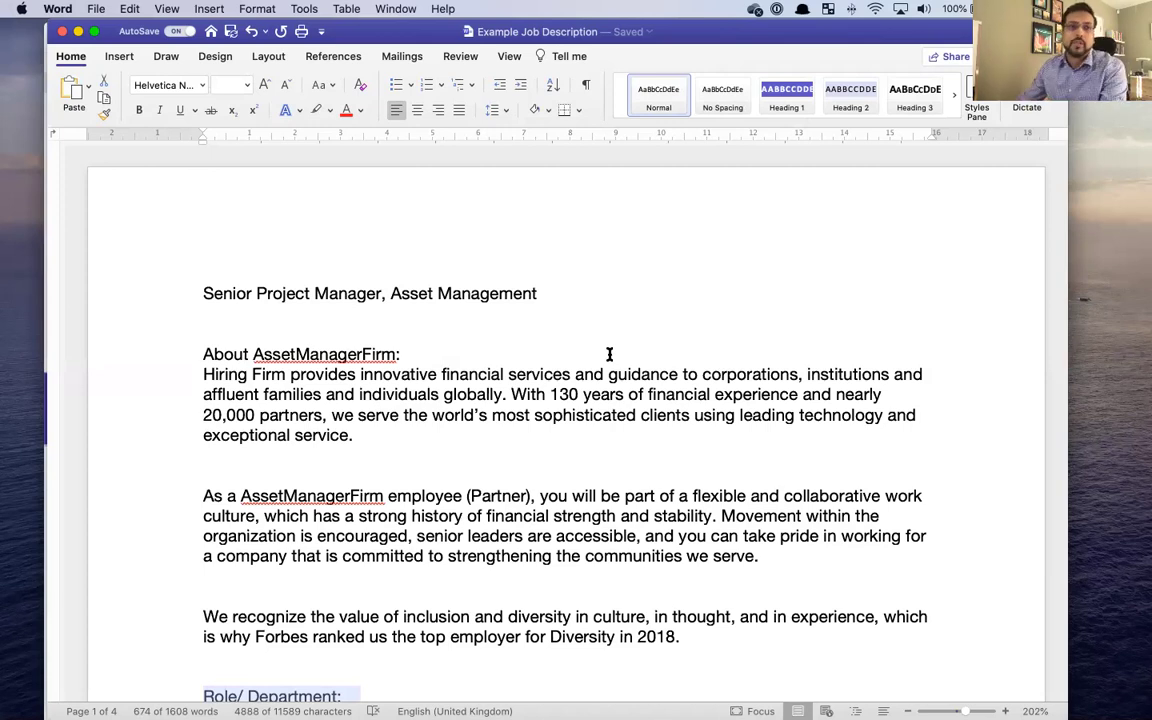
scroll(555, 385, "down", 3)
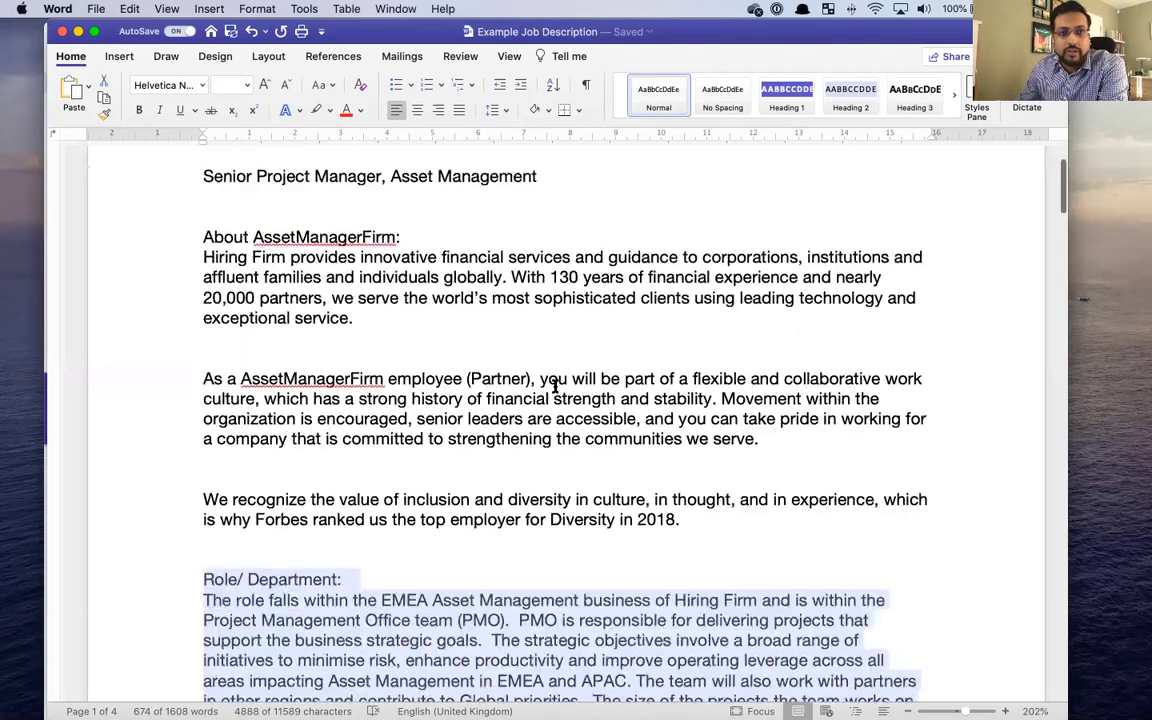
left_click(580, 360)
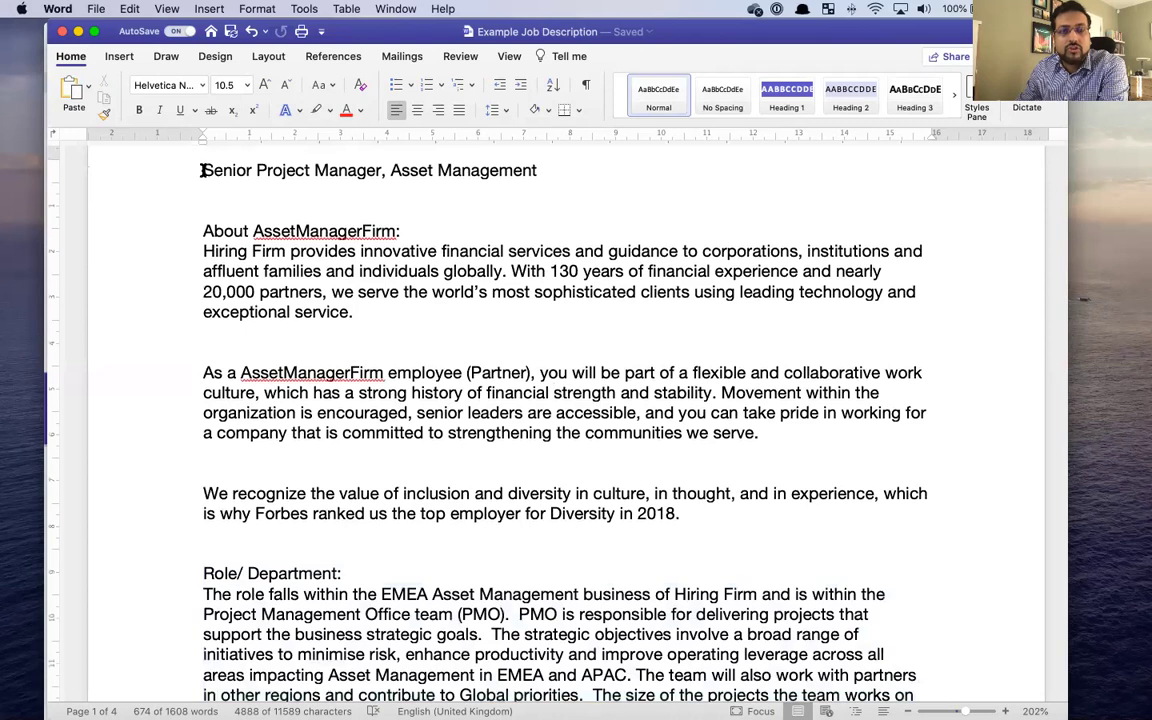
left_click_drag(199, 231, 409, 238)
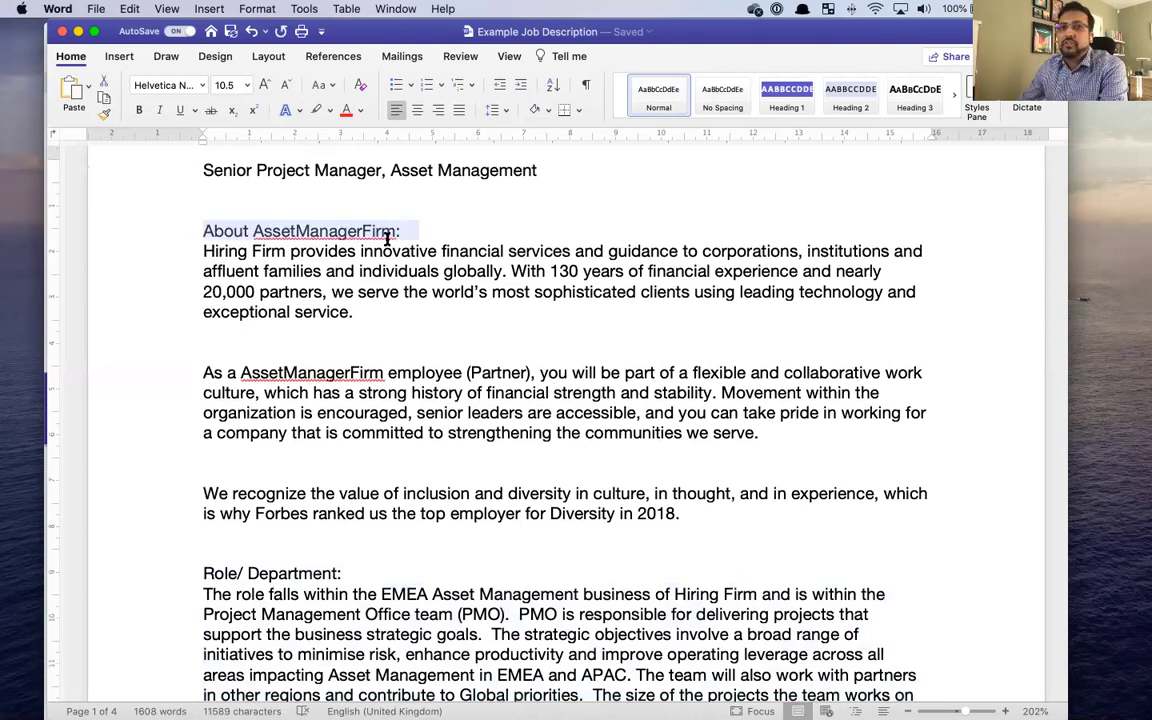
left_click(398, 234)
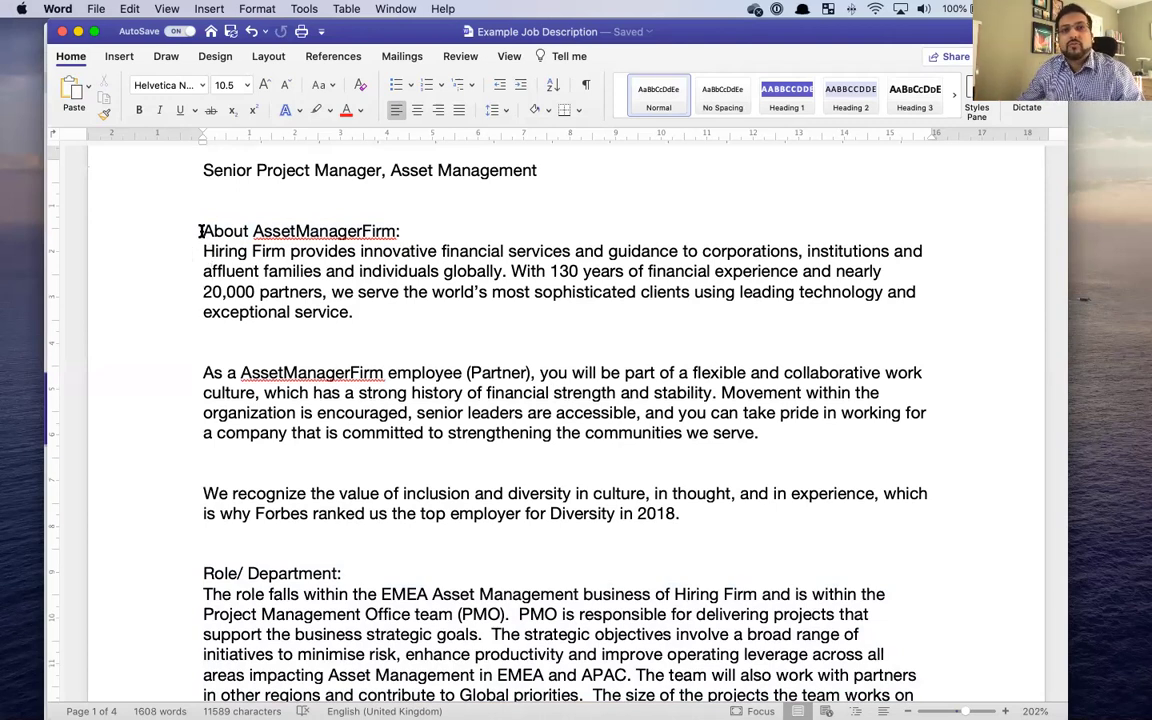
left_click_drag(200, 231, 720, 514)
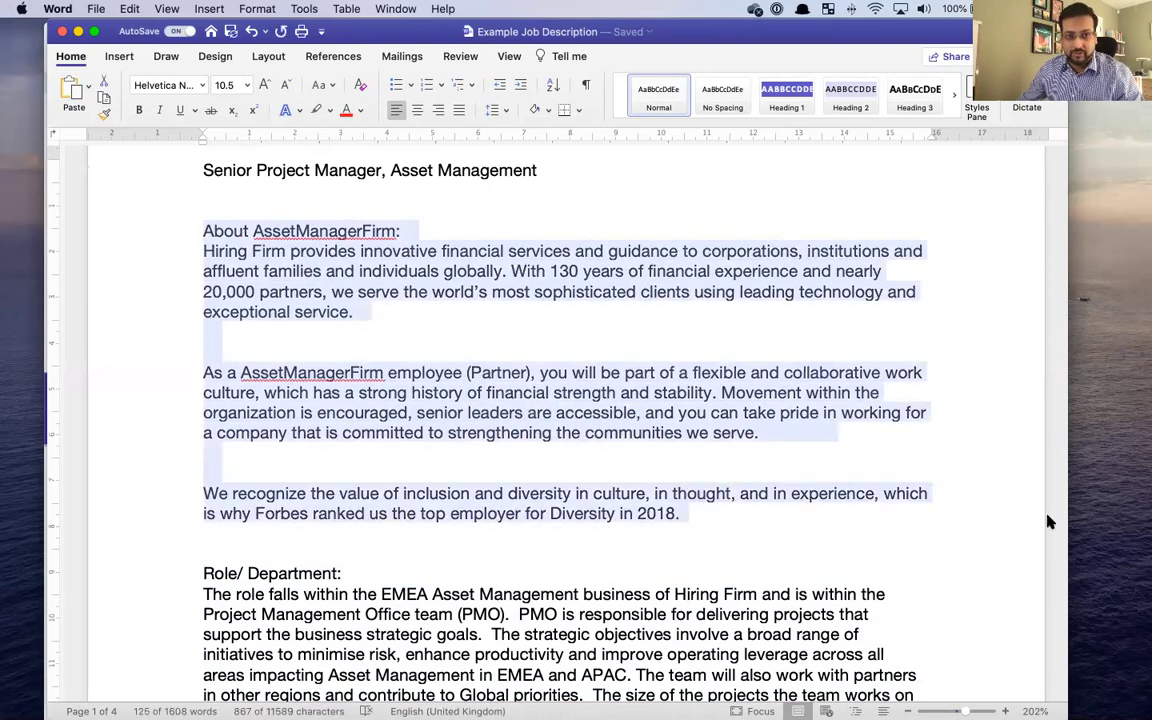
scroll(733, 525, "down", 1)
scroll(730, 528, "down", 2)
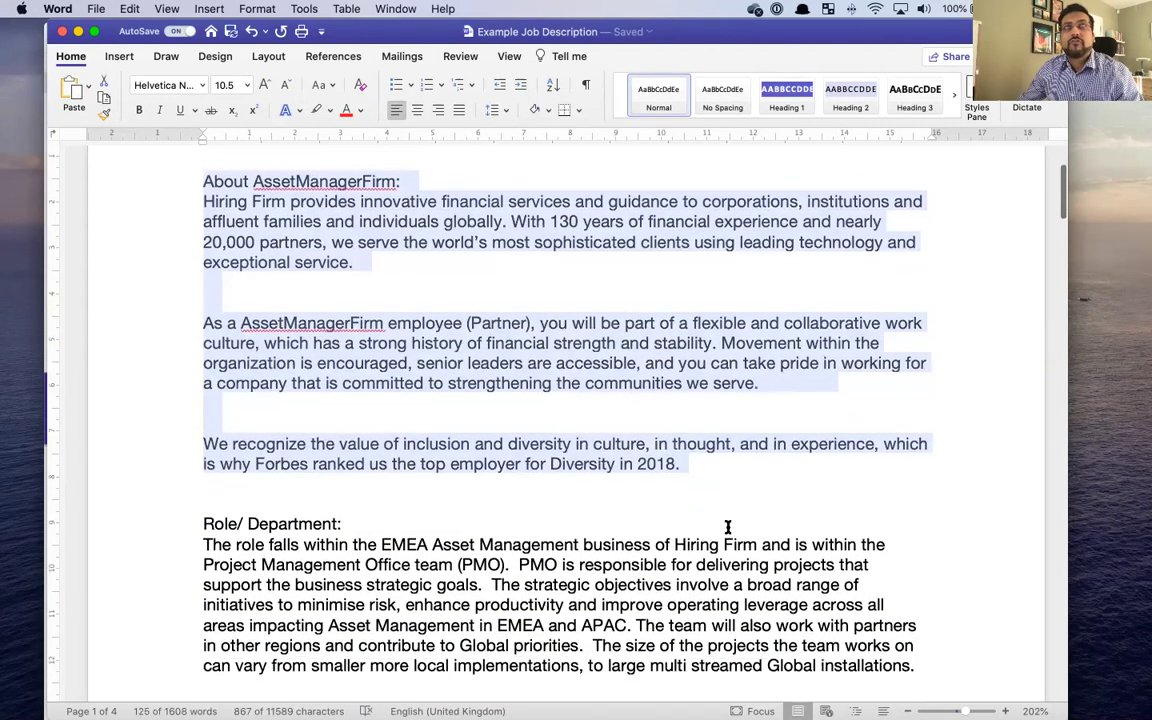
scroll(728, 530, "up", 3)
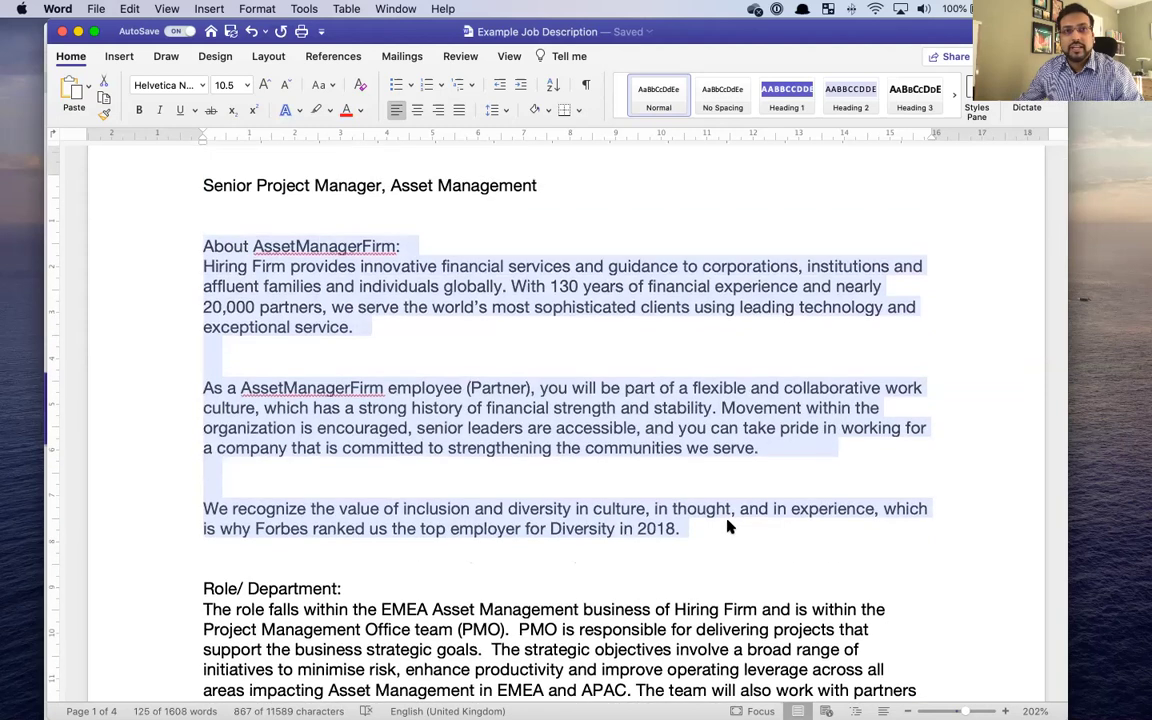
- Select the Senior Project Manager, Asset Management title
left_click(583, 240)
left_click_drag(557, 187, 213, 174)
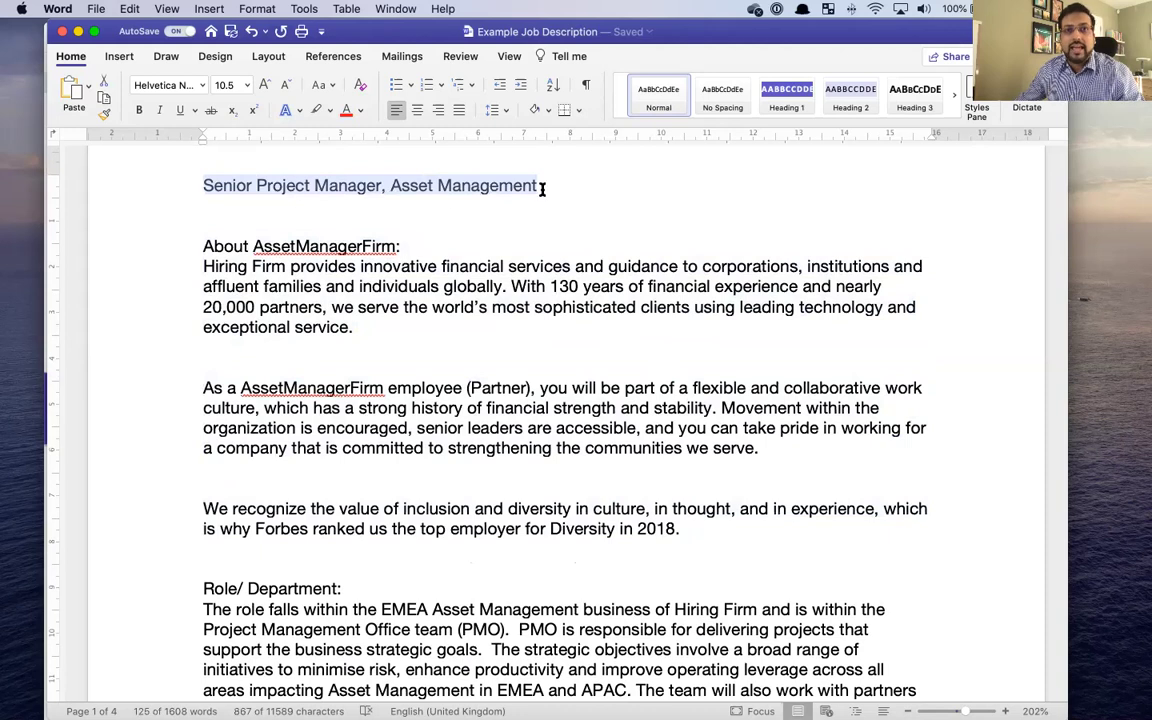
scroll(530, 350, "down", 1)
left_click_drag(538, 172, 400, 168)
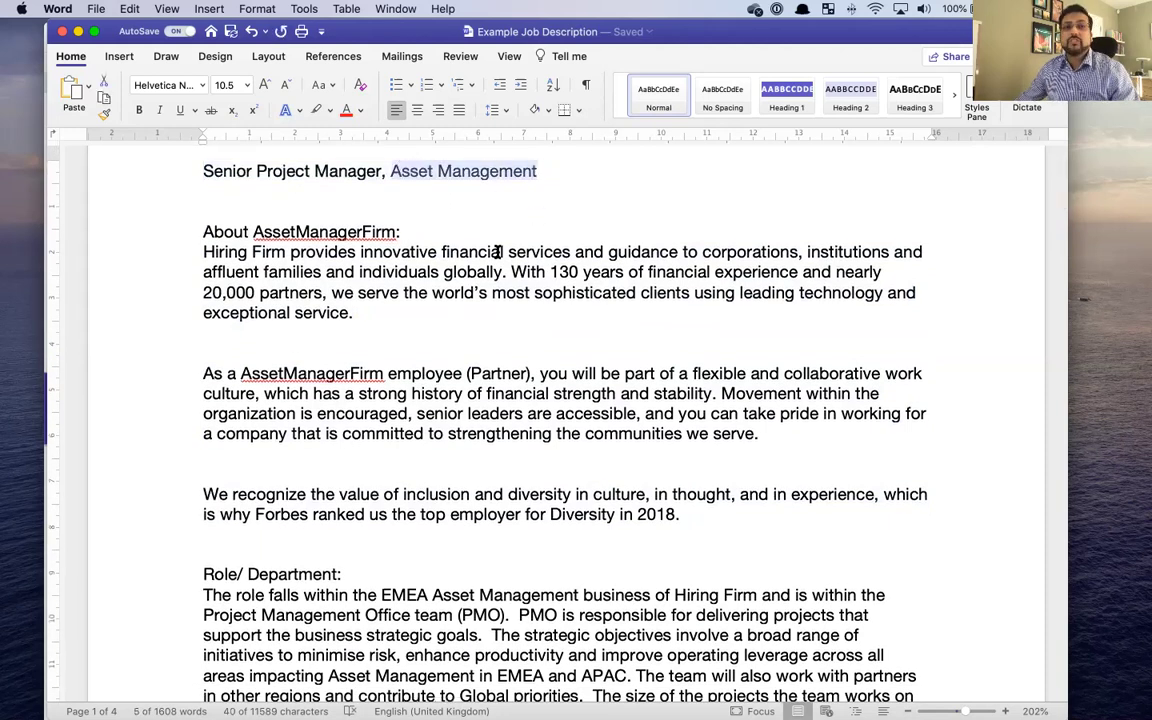
- Scroll down and select the Other Project Manager duties list
scroll(497, 253, "down", 5)
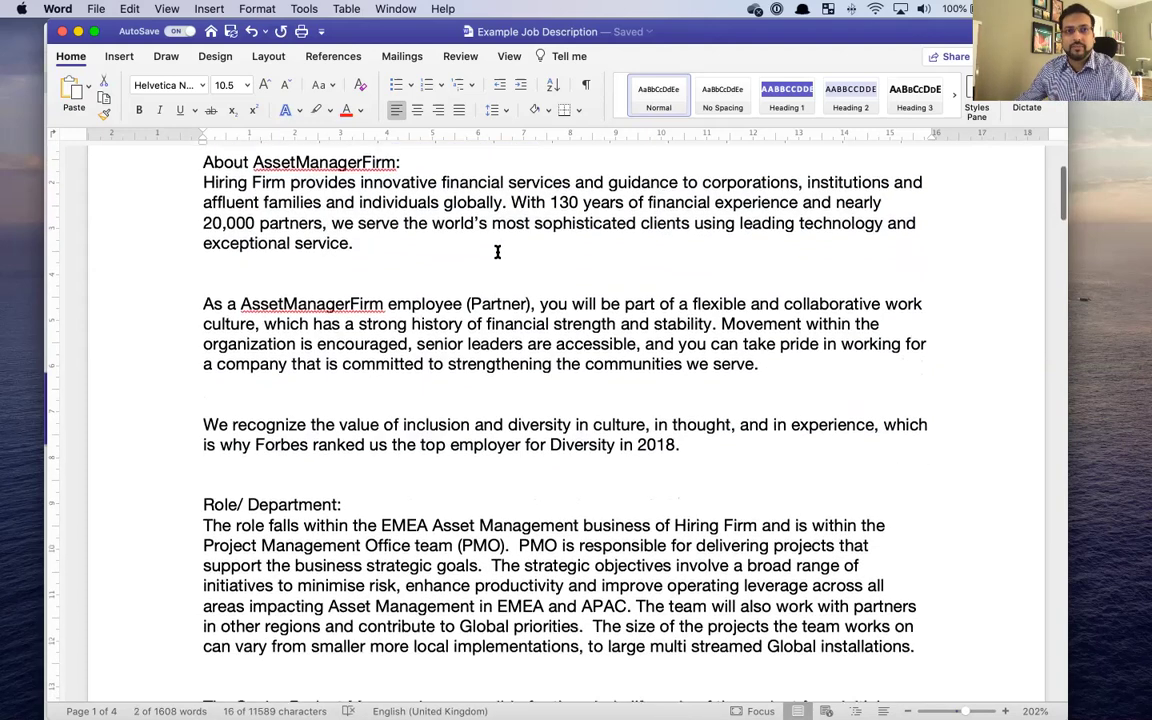
scroll(480, 290, "down", 4)
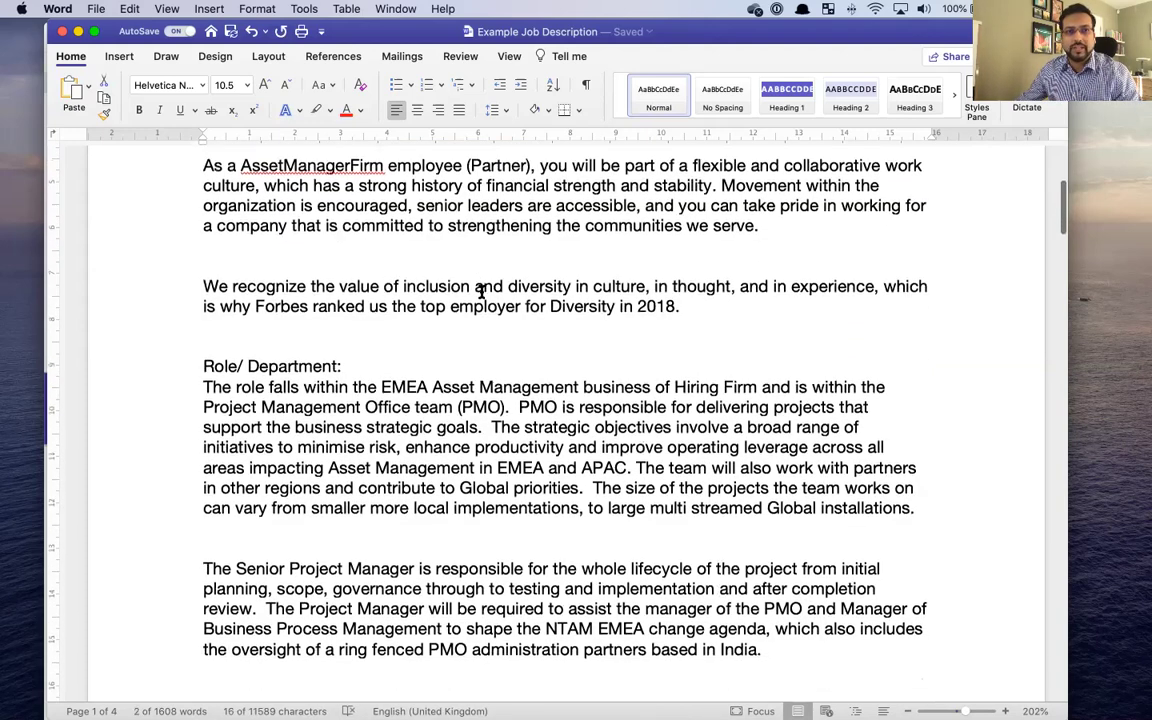
scroll(400, 280, "down", 1)
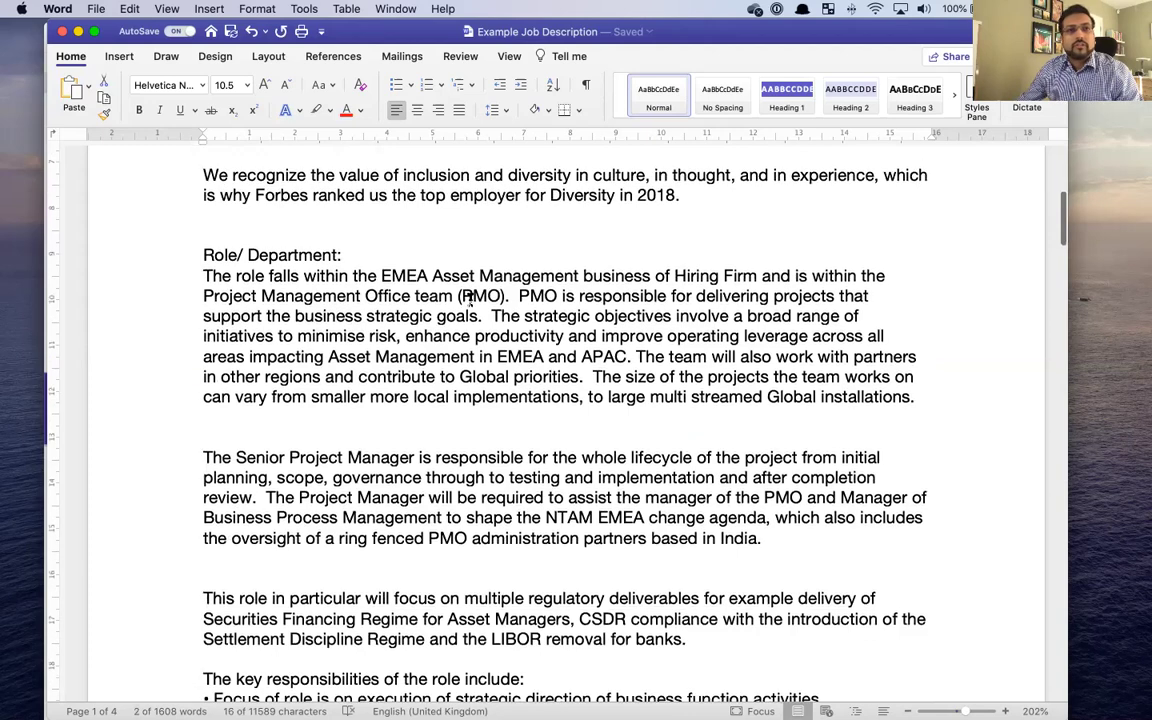
scroll(320, 280, "down", 2)
scroll(300, 270, "down", 2)
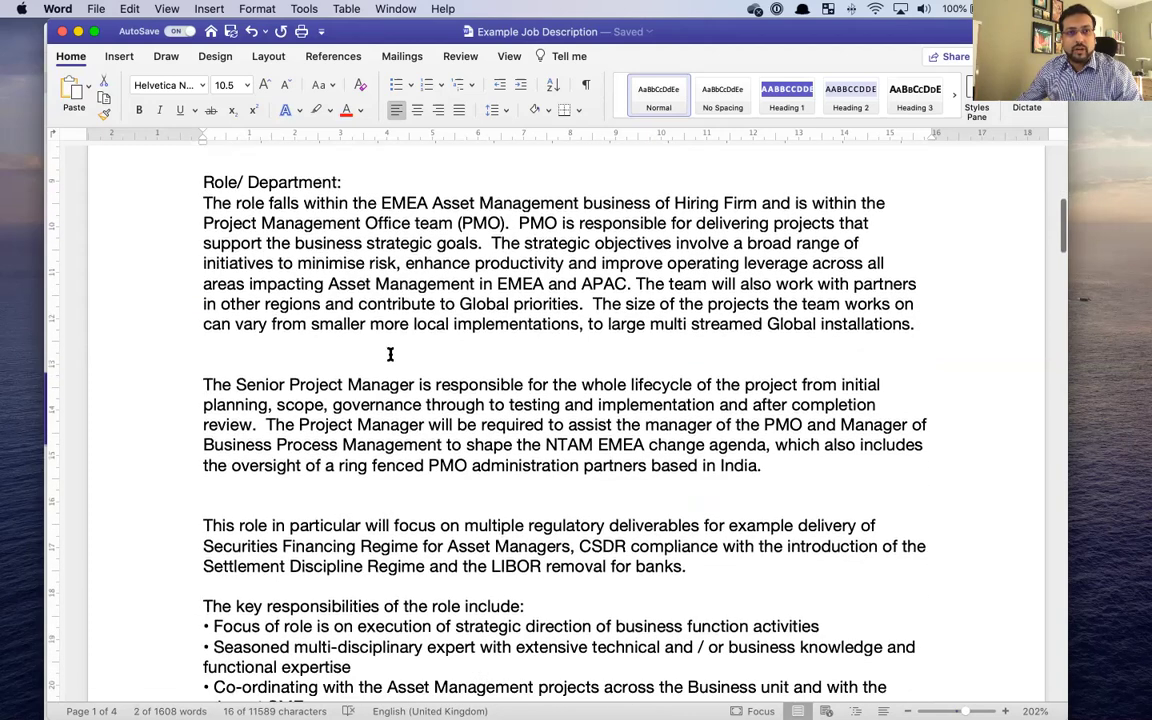
scroll(544, 424, "down", 20)
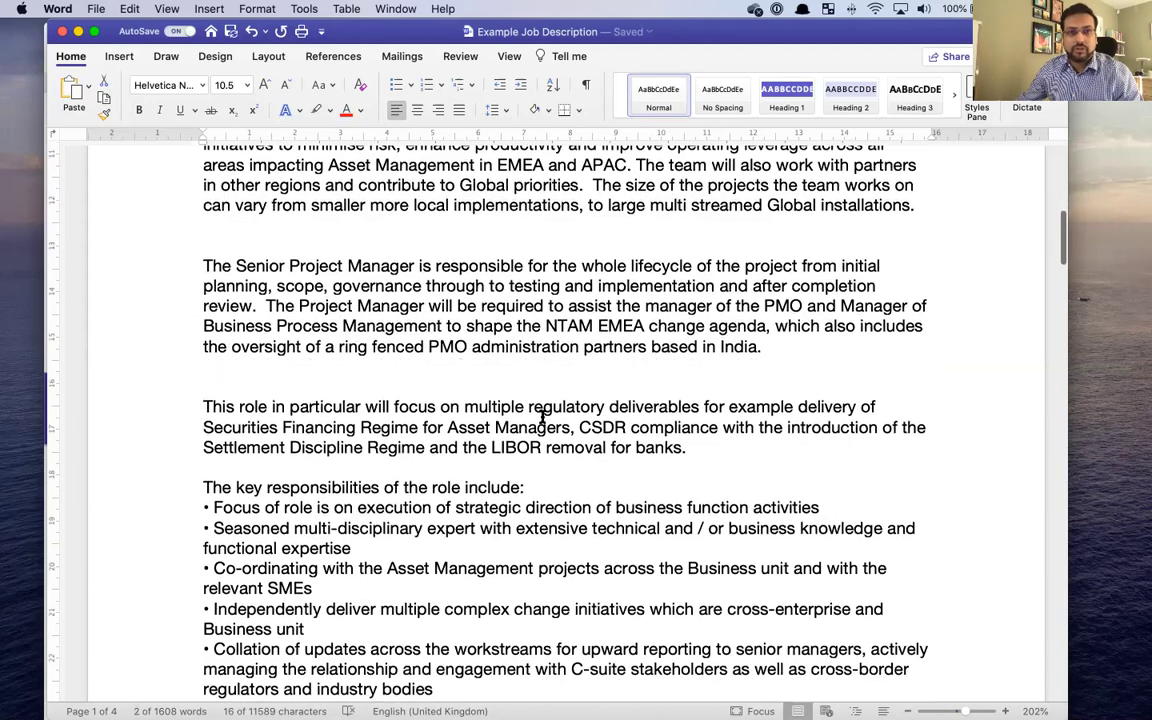
scroll(544, 403, "down", 19)
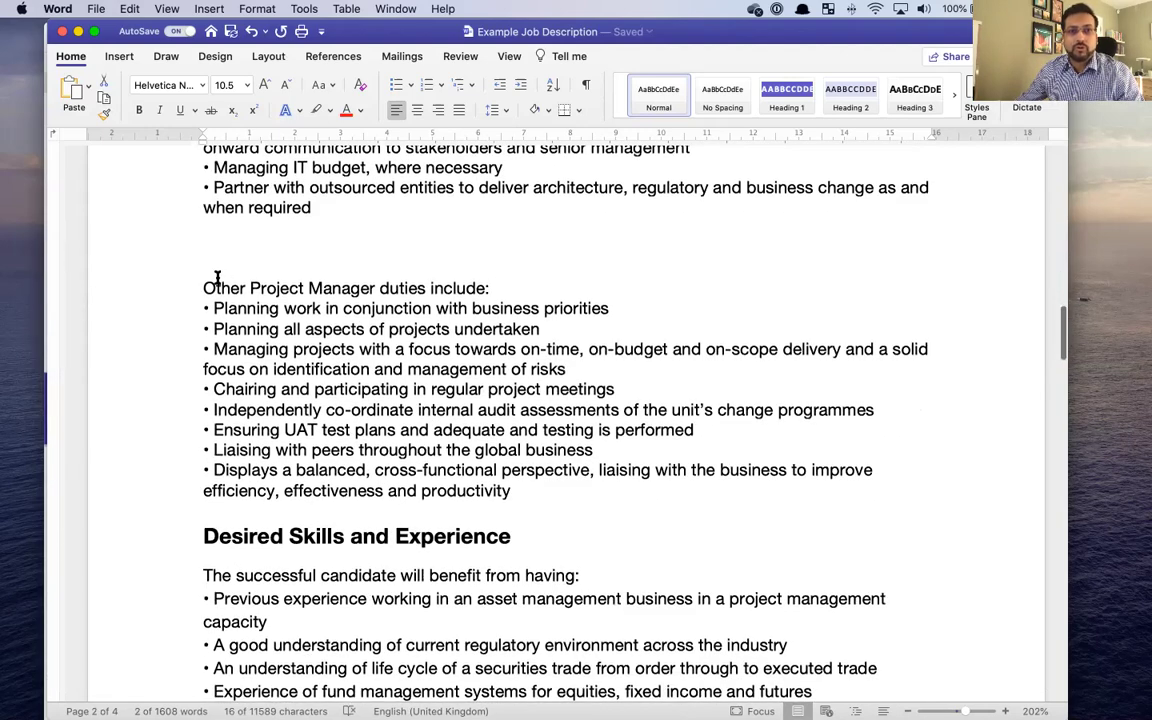
left_click_drag(224, 290, 684, 484)
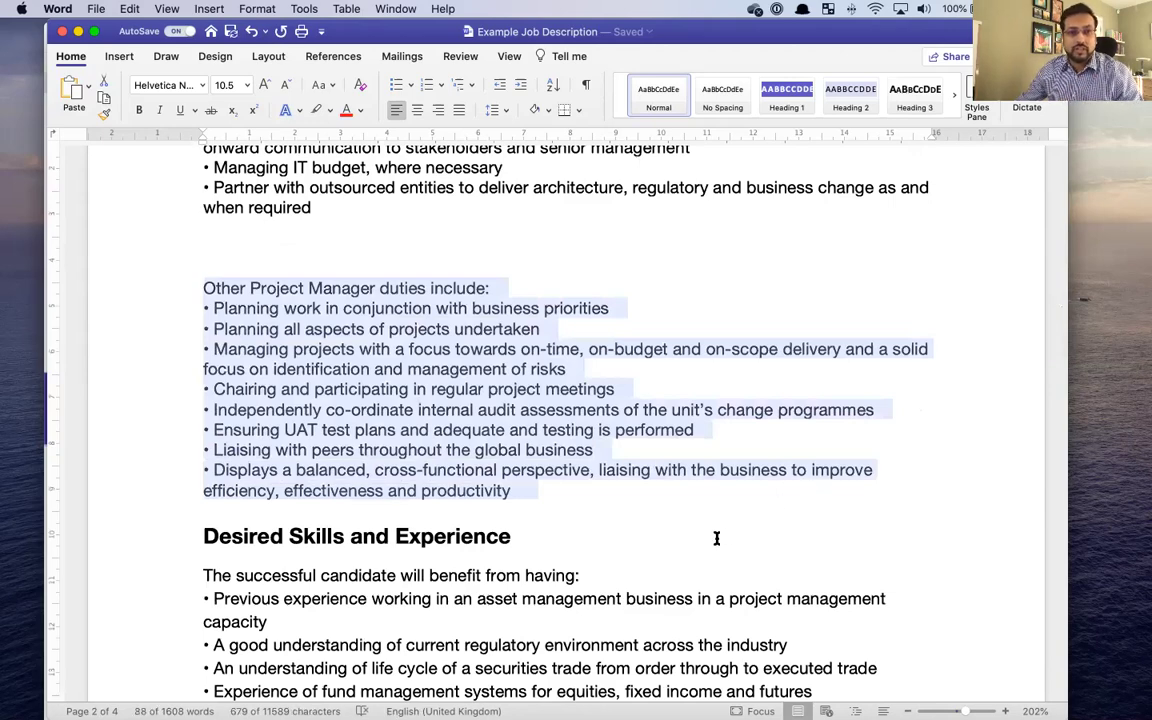
- Scroll down to the page 3 copy with cyan-highlighted key terms like Asset Management and PMO
scroll(717, 537, "down", 2)
scroll(717, 537, "down", 10)
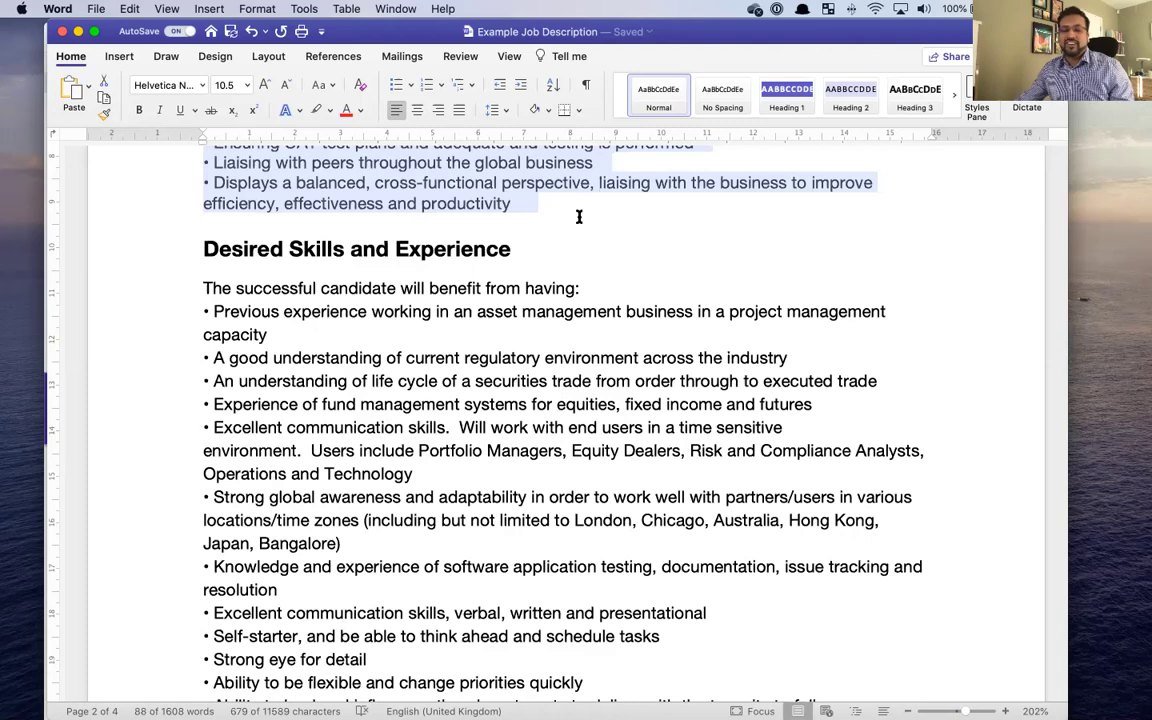
scroll(601, 348, "down", 5)
scroll(601, 348, "down", 20)
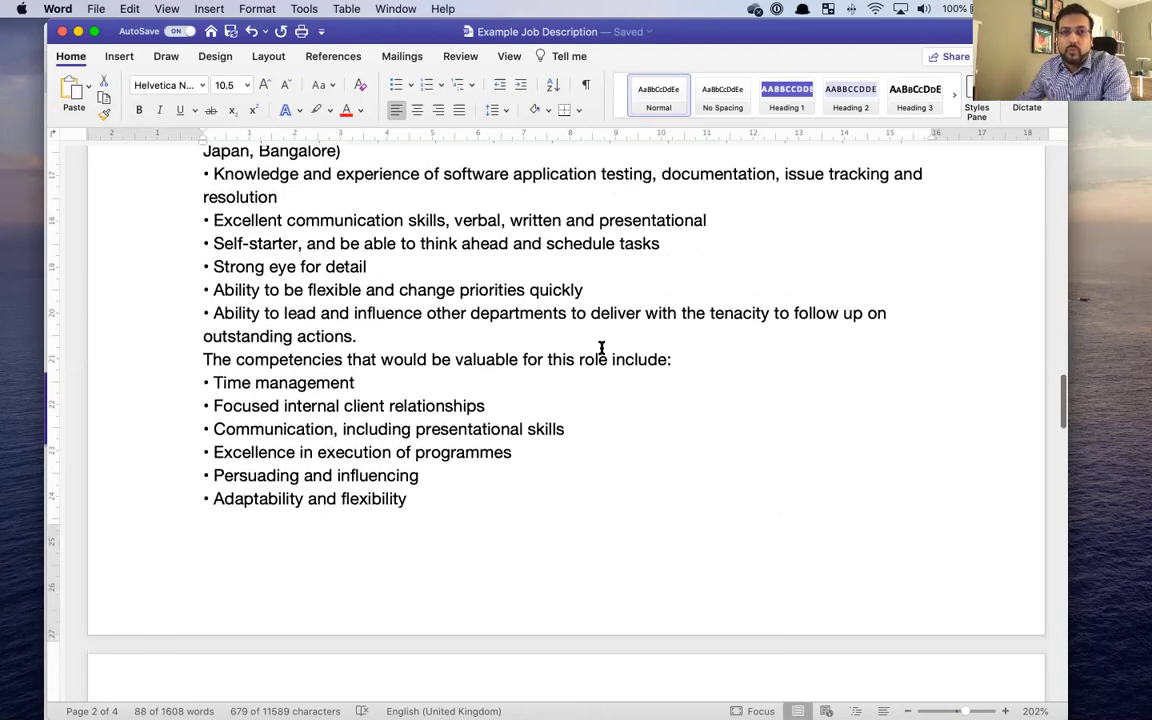
scroll(601, 346, "down", 10)
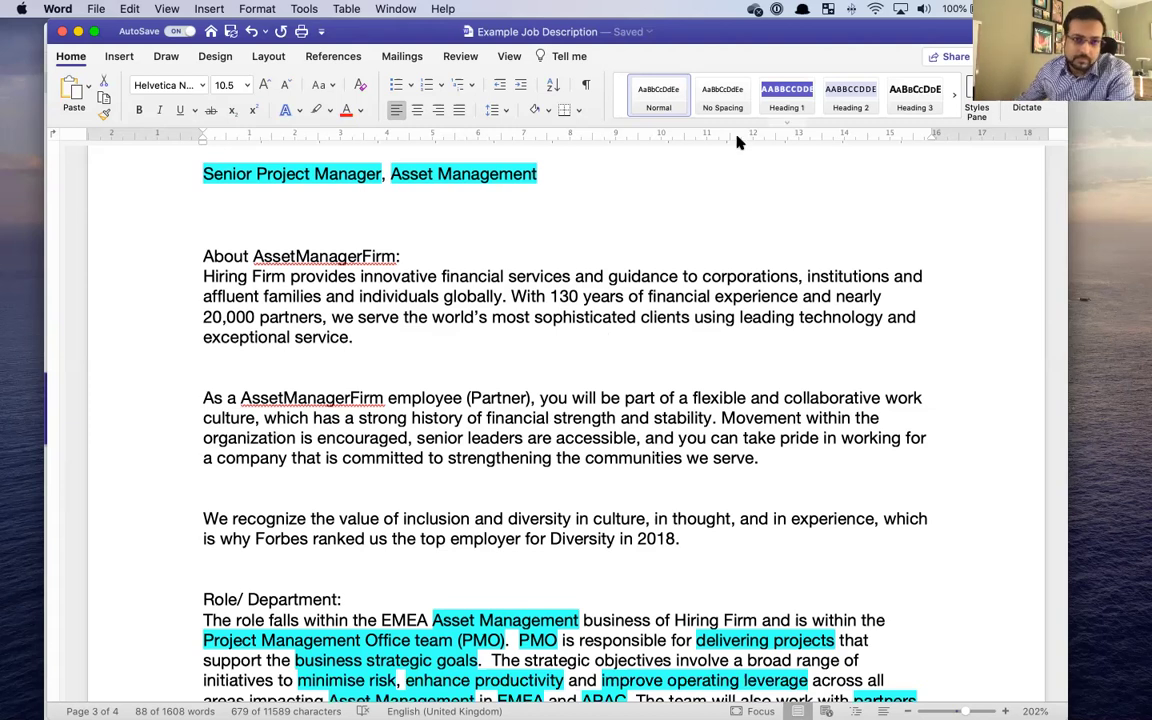
scroll(597, 360, "down", 3)
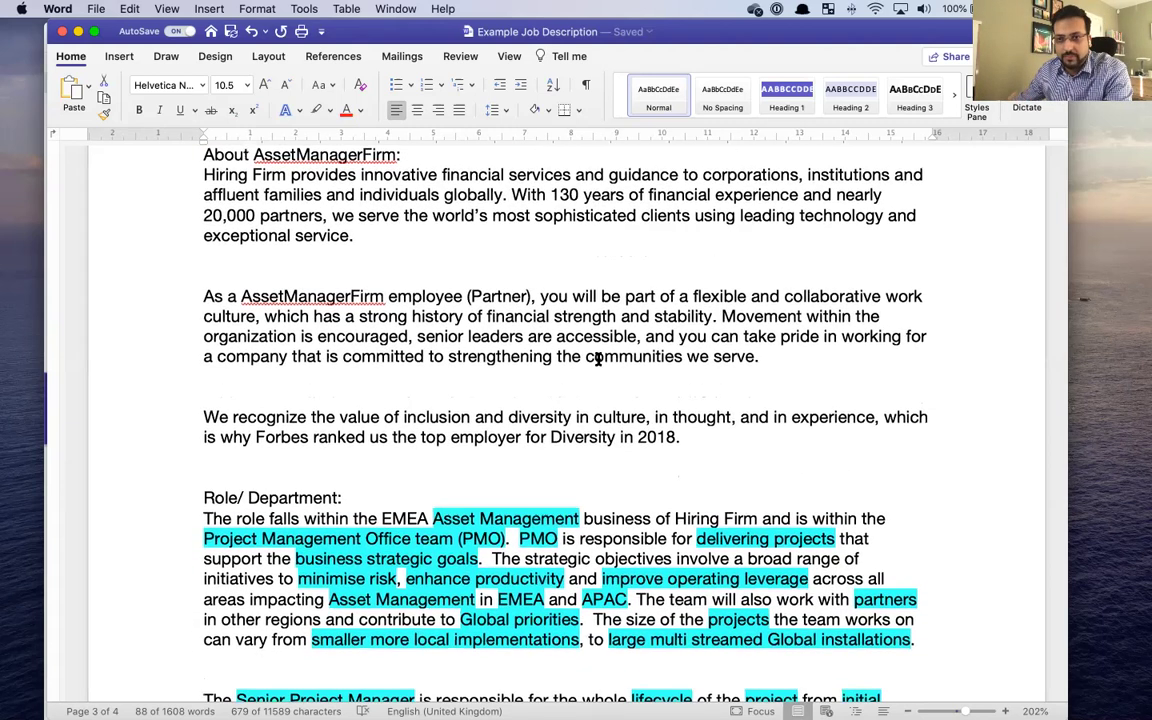
scroll(556, 393, "up", 1)
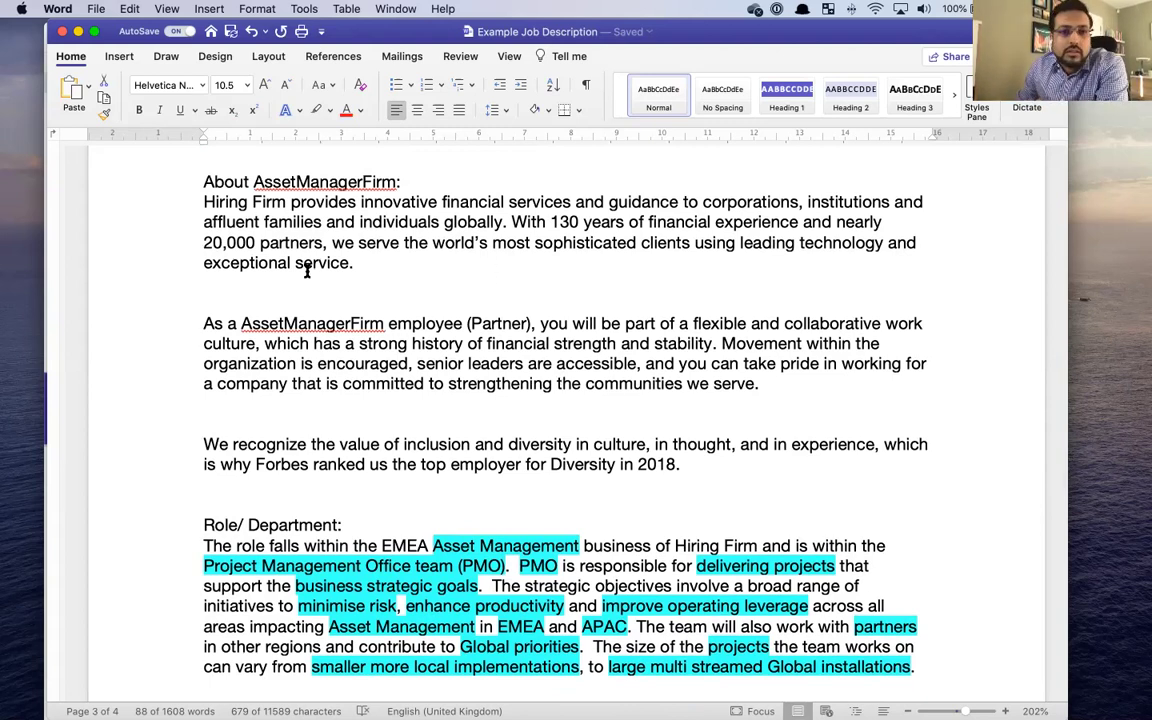
scroll(620, 400, "up", 3)
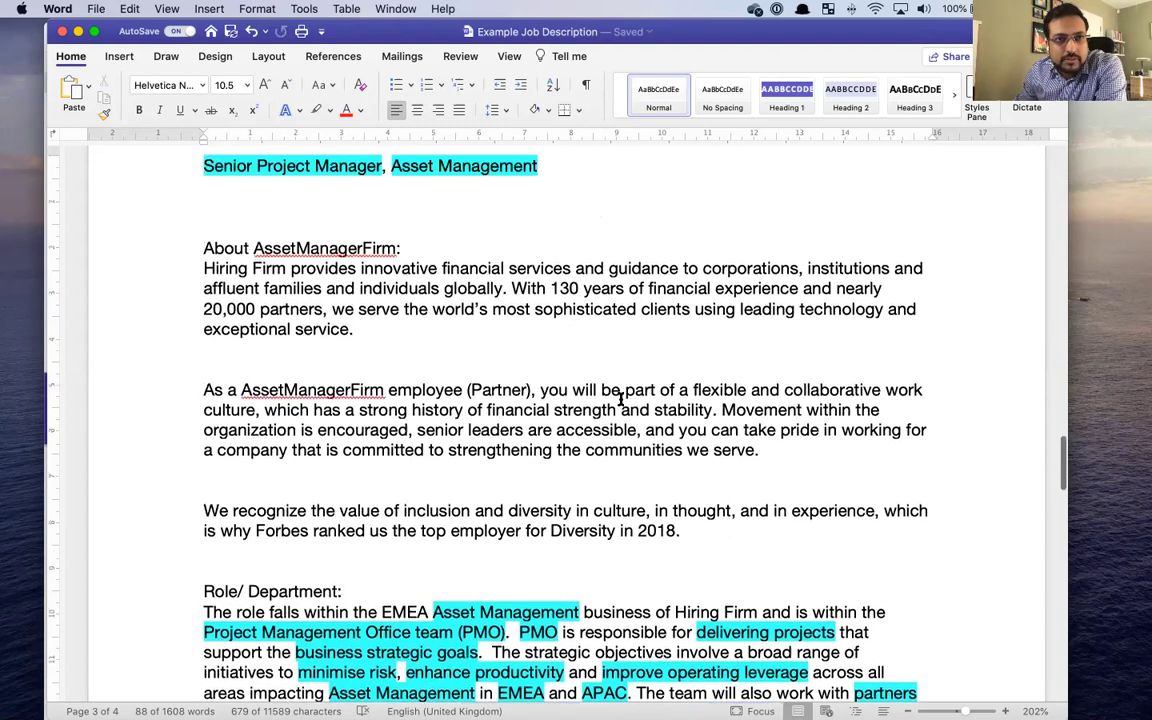
scroll(621, 399, "down", 1)
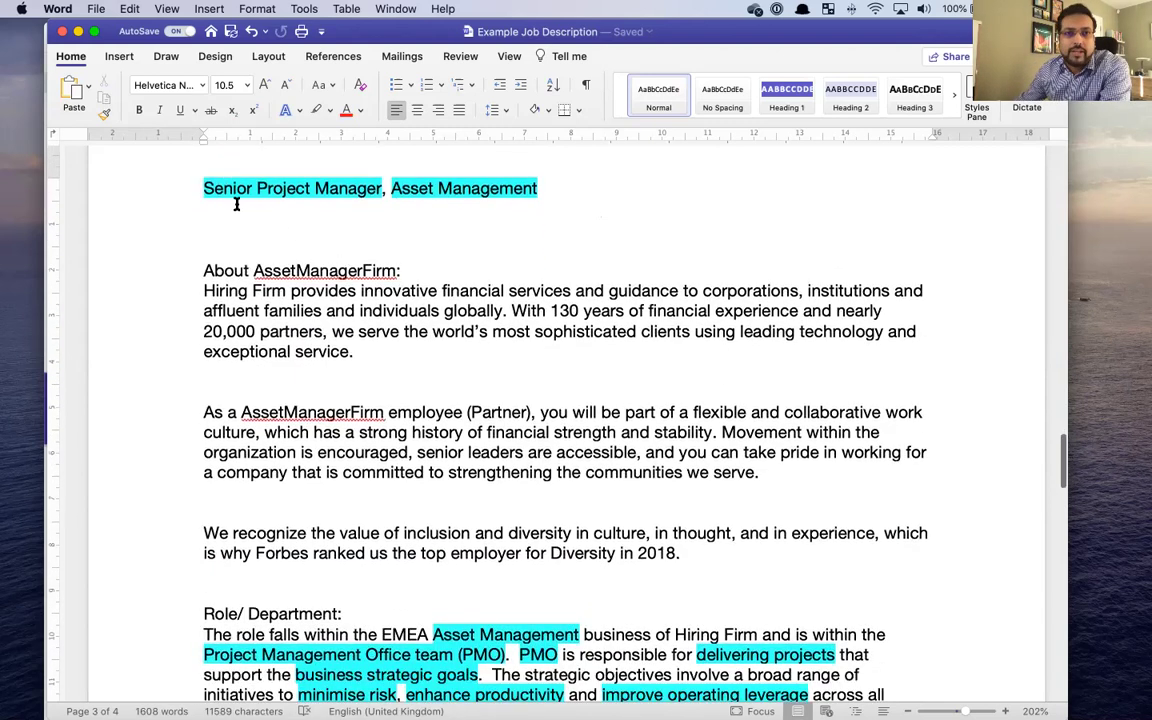
left_click(411, 211)
left_click(564, 192)
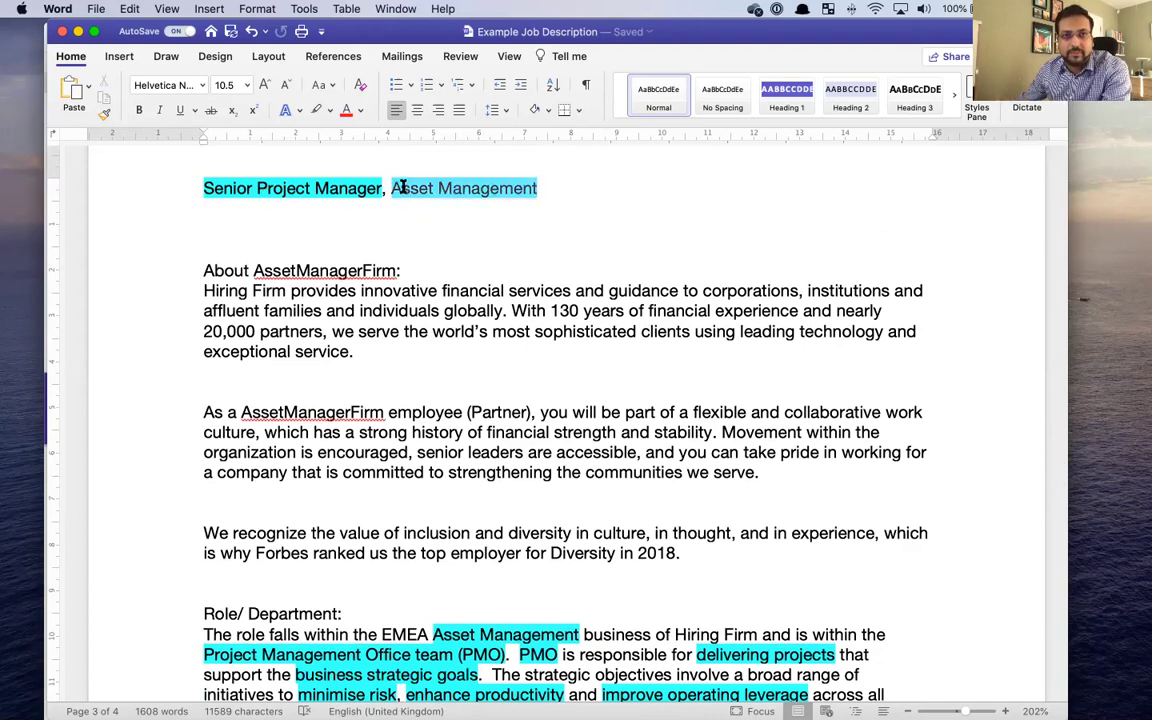
left_click(505, 240)
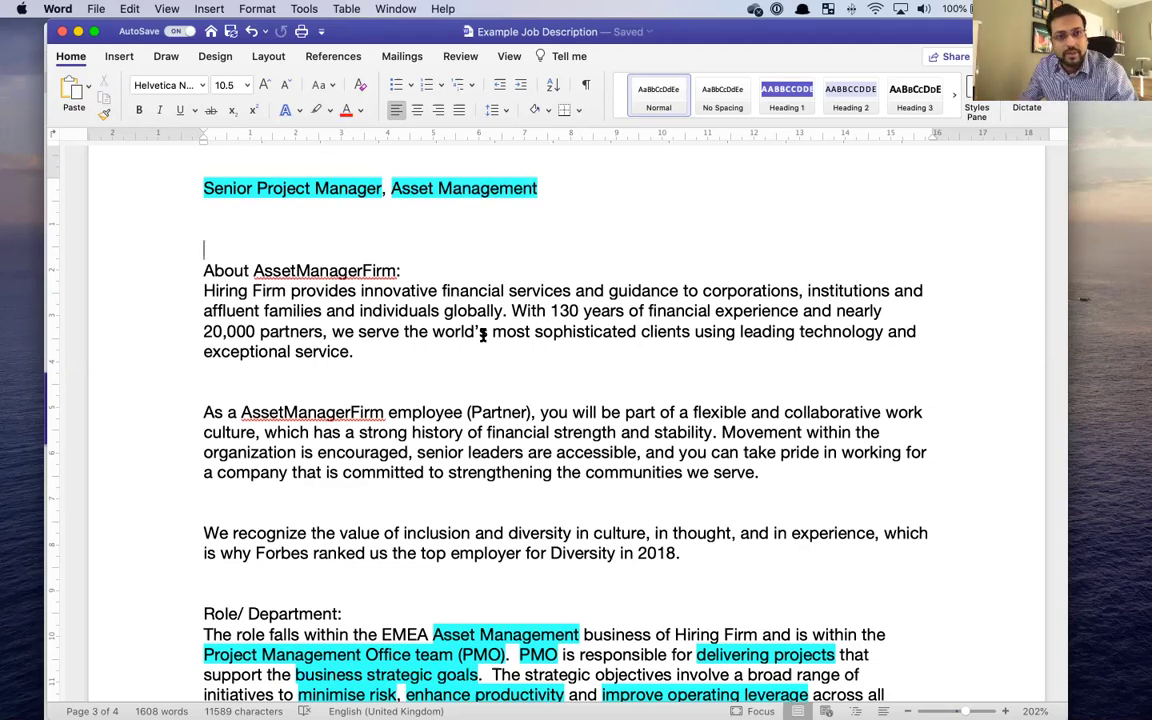
scroll(484, 335, "down", 5)
scroll(484, 338, "down", 1)
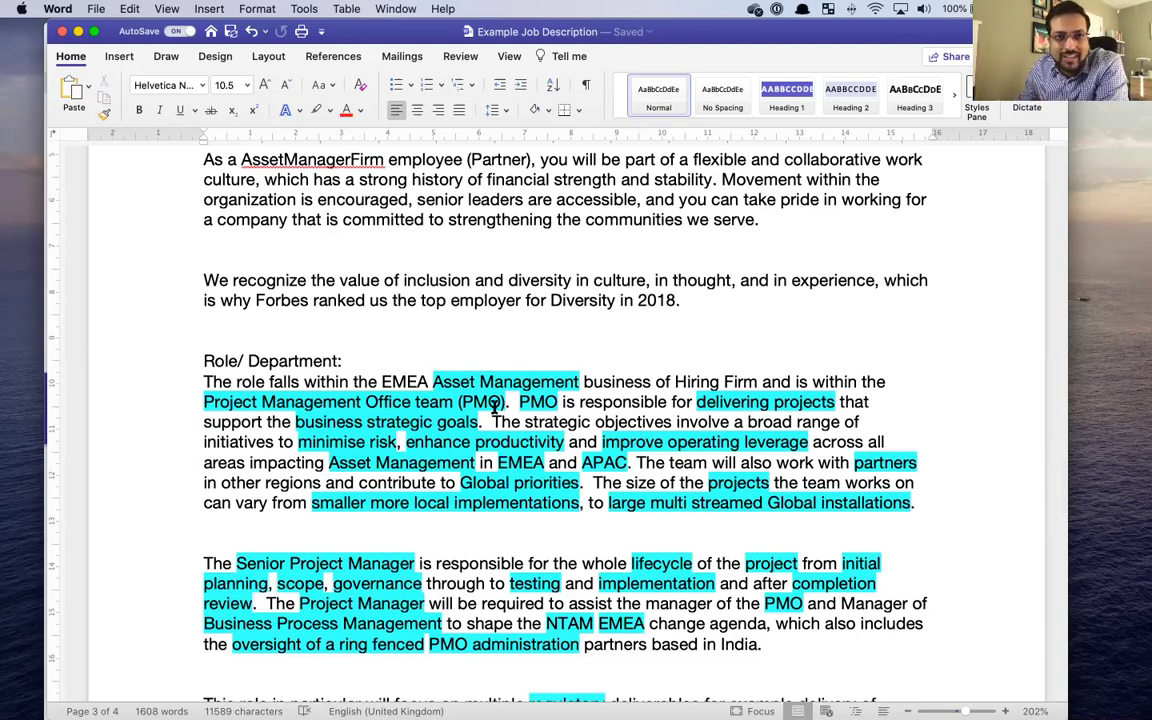
scroll(470, 410, "up", 2)
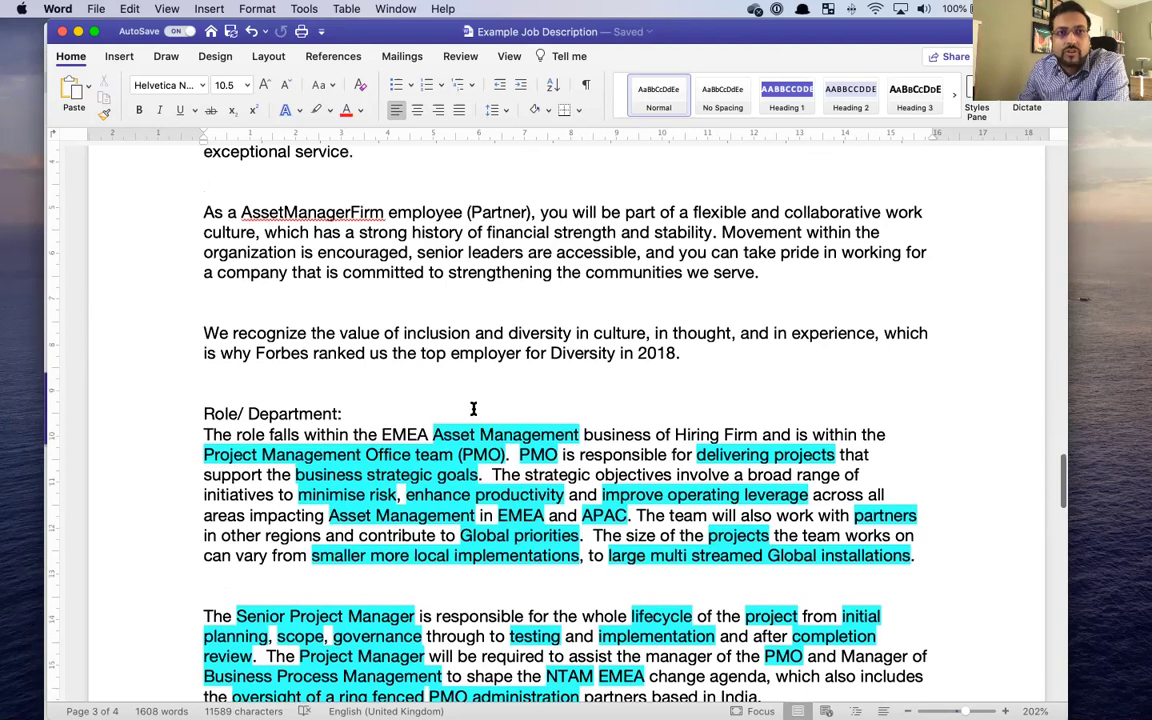
scroll(475, 409, "up", 5)
left_click_drag(645, 437, 205, 195)
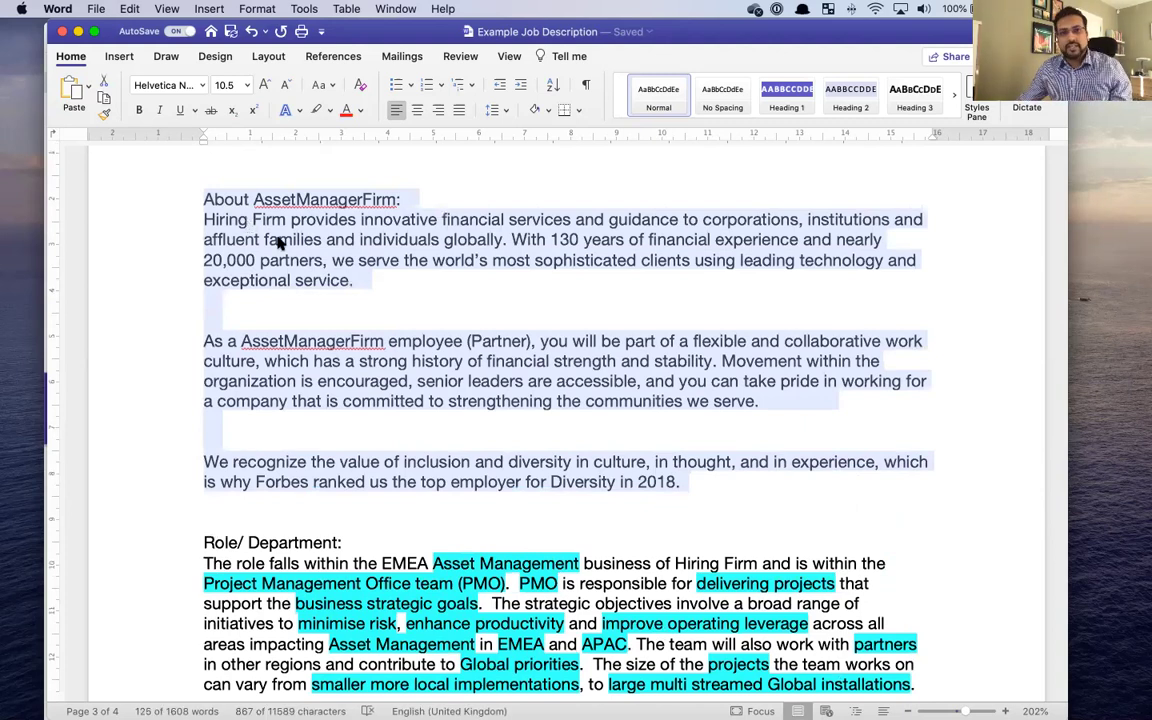
scroll(565, 490, "down", 5)
scroll(565, 492, "down", 3)
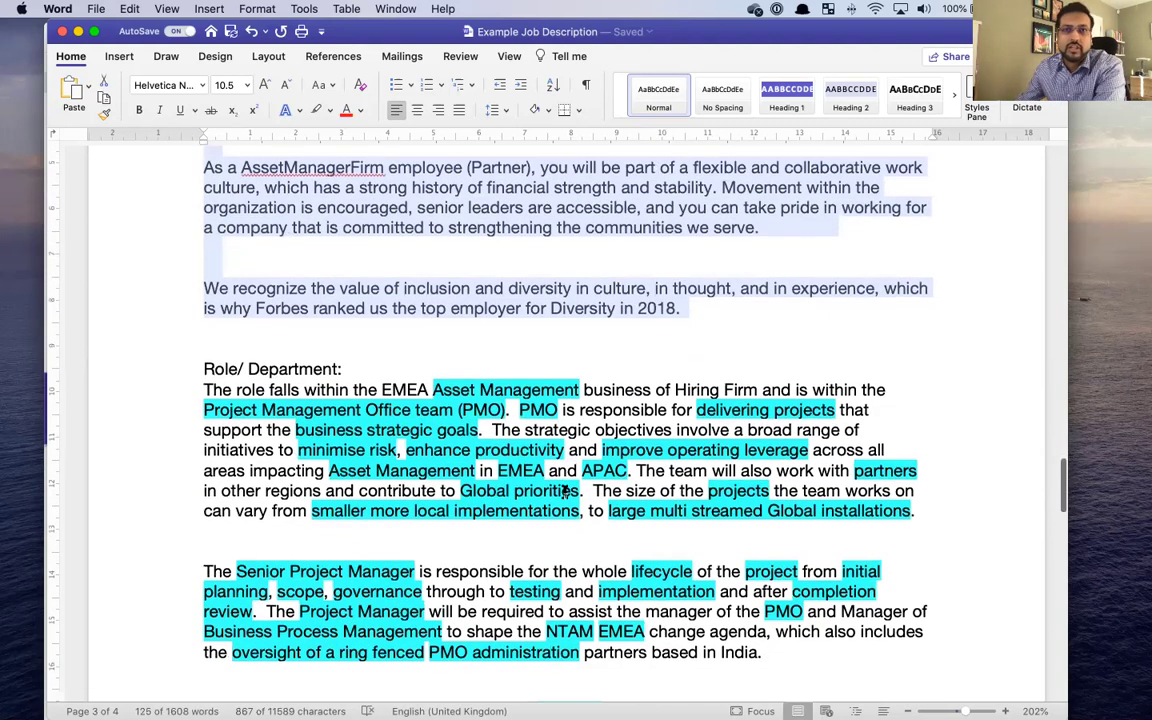
scroll(608, 483, "down", 10)
scroll(368, 265, "up", 5)
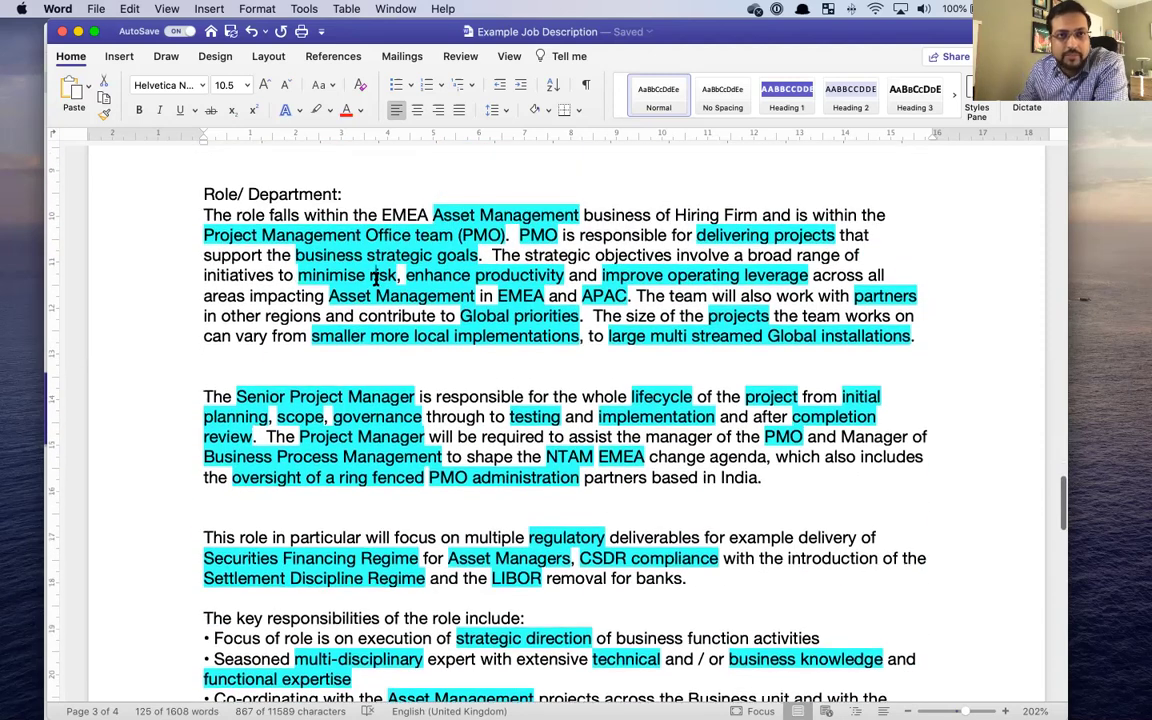
left_click(376, 279)
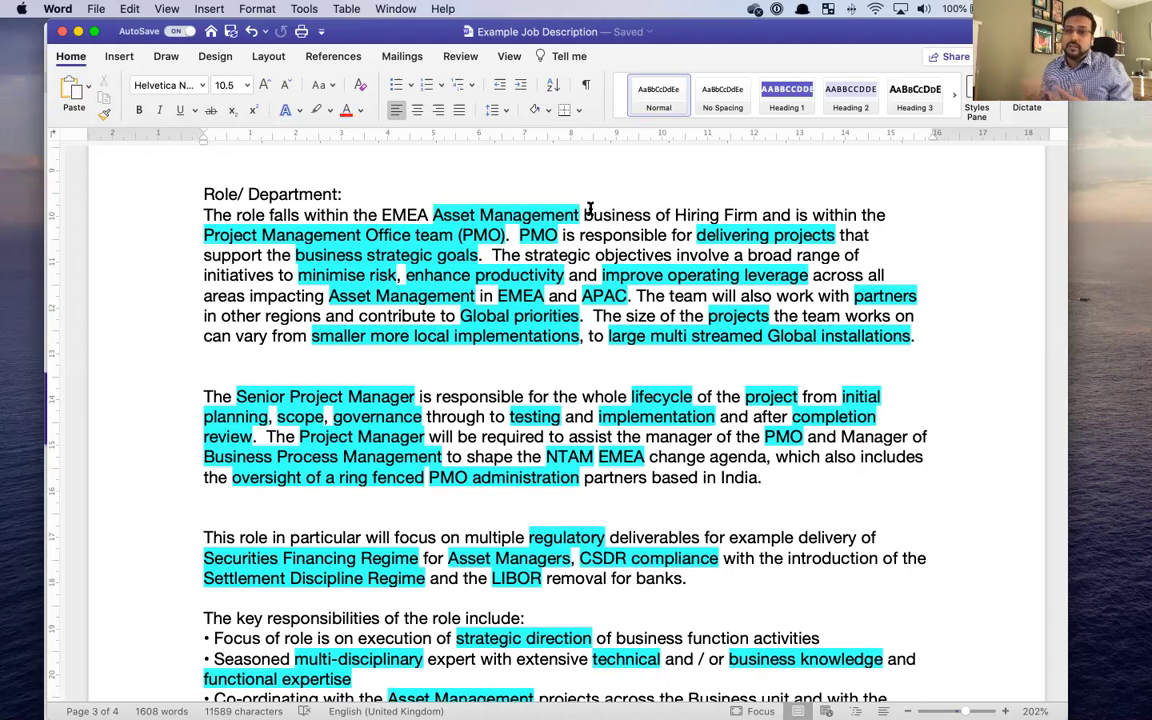
left_click(669, 215)
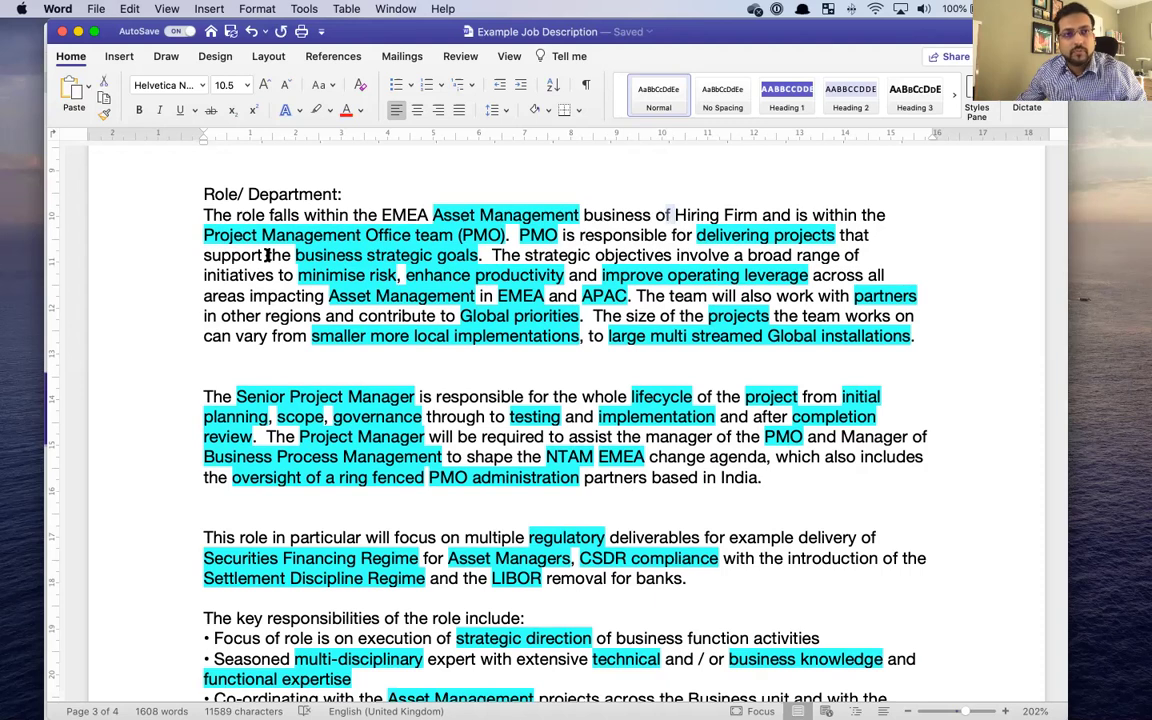
left_click_drag(412, 236, 160, 231)
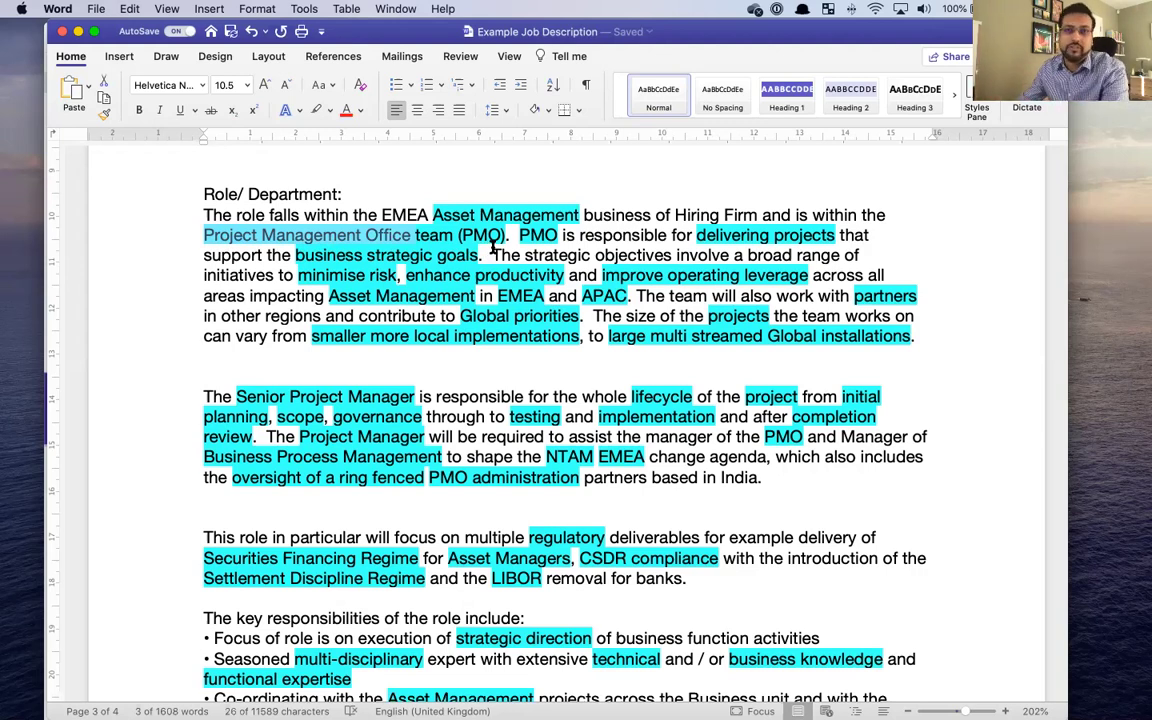
left_click(540, 240)
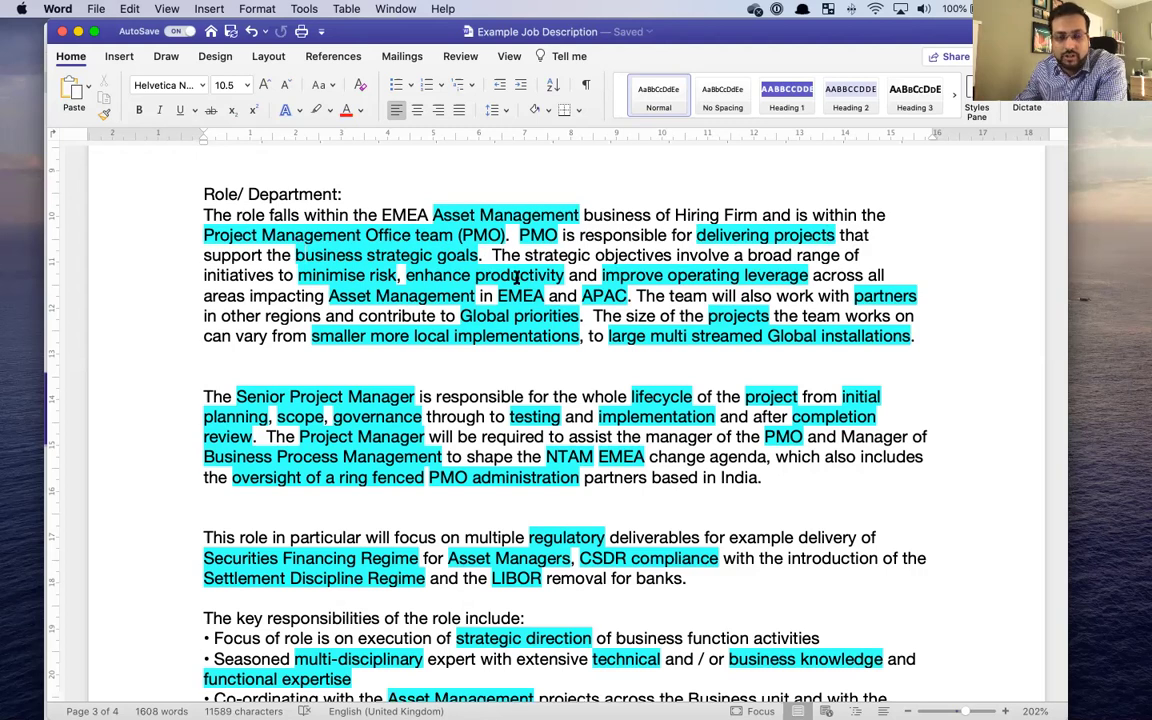
left_click_drag(250, 296, 443, 305)
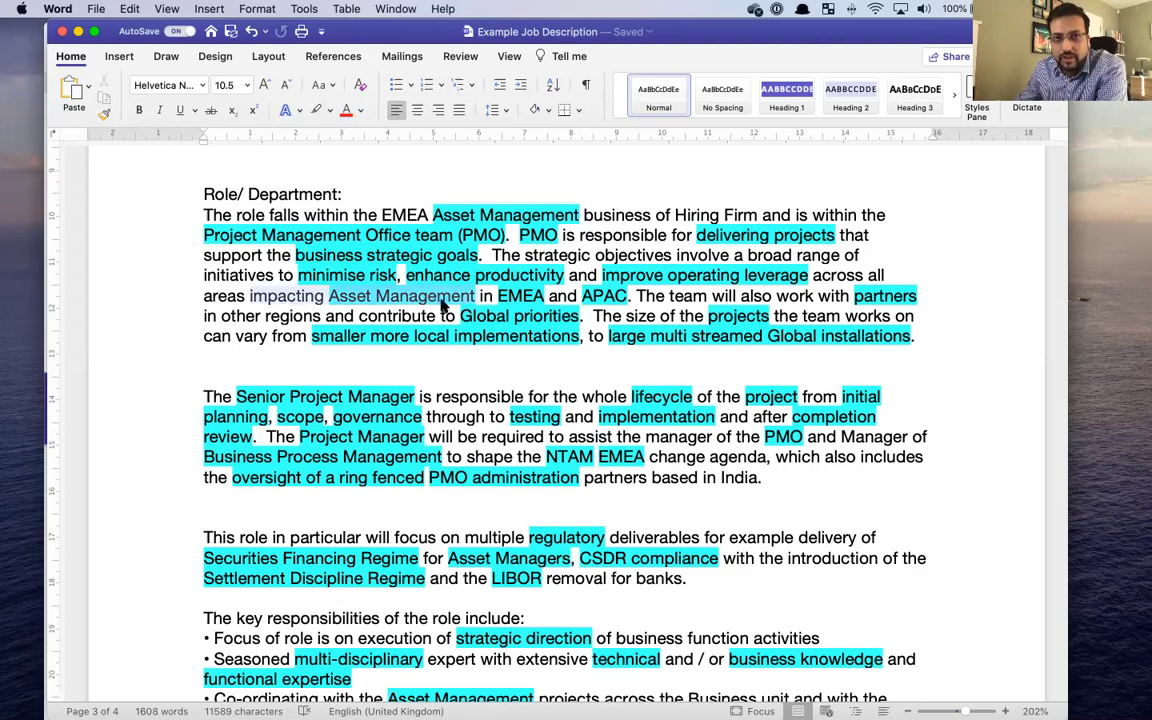
scroll(499, 386, "down", 3)
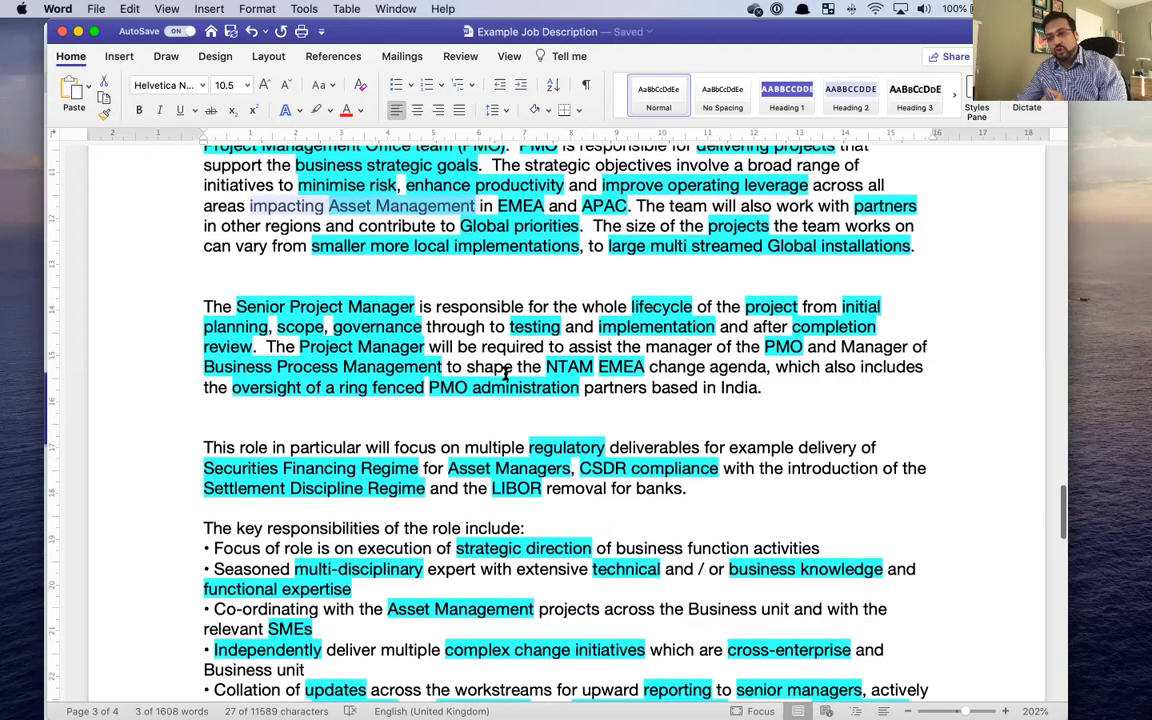
left_click_drag(237, 306, 412, 307)
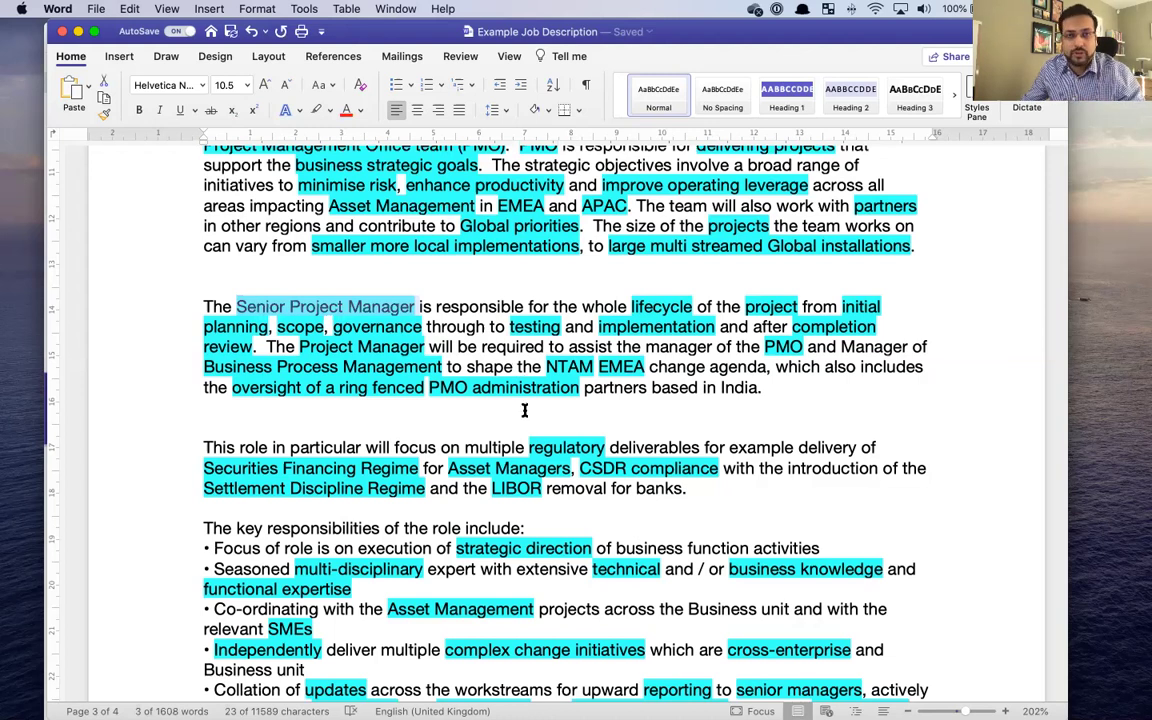
left_click(501, 308)
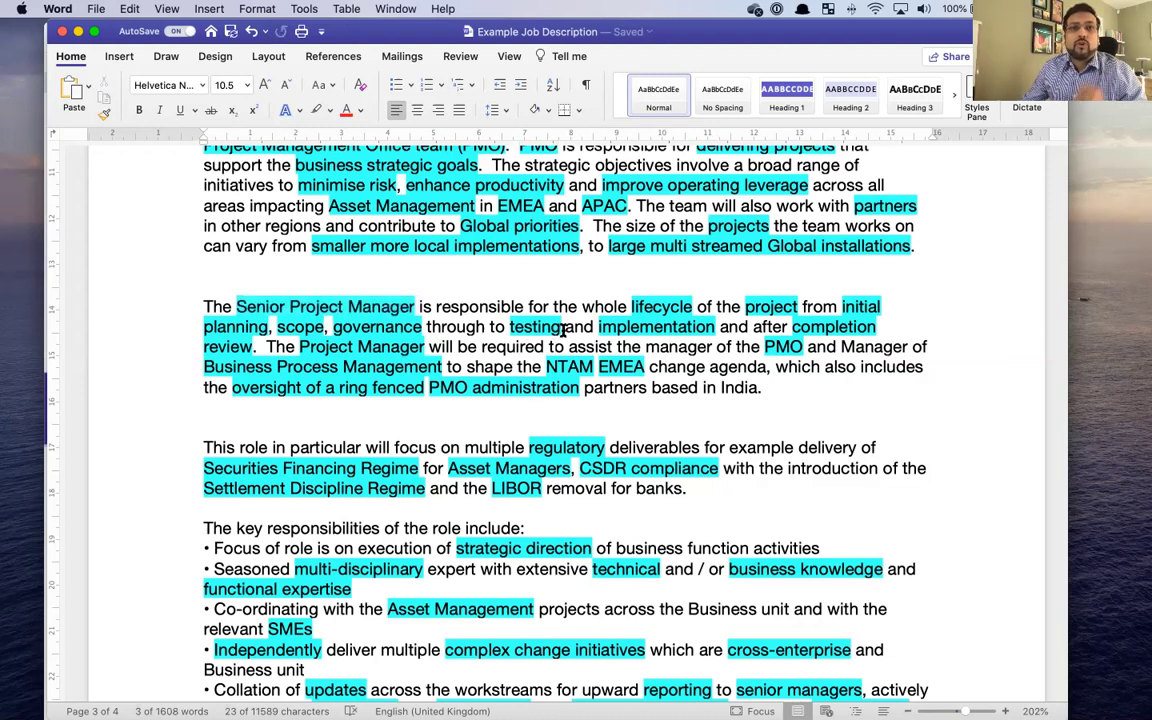
double_click(674, 307)
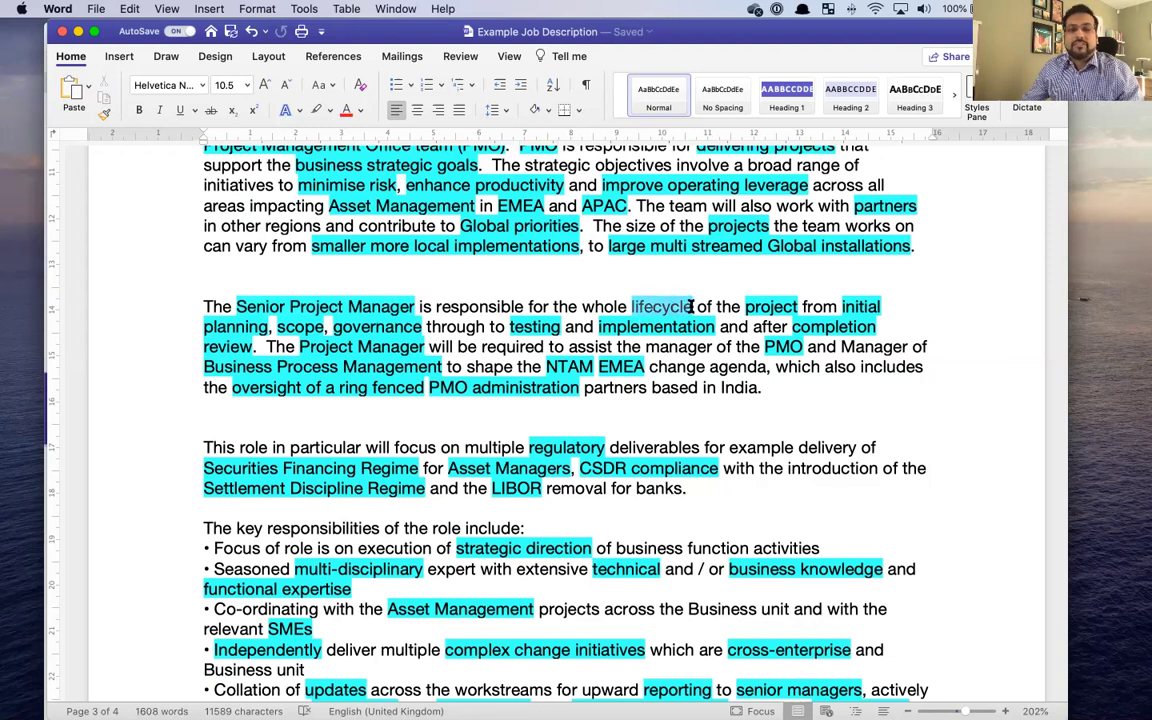
key("super+shift+h")
double_click(535, 327)
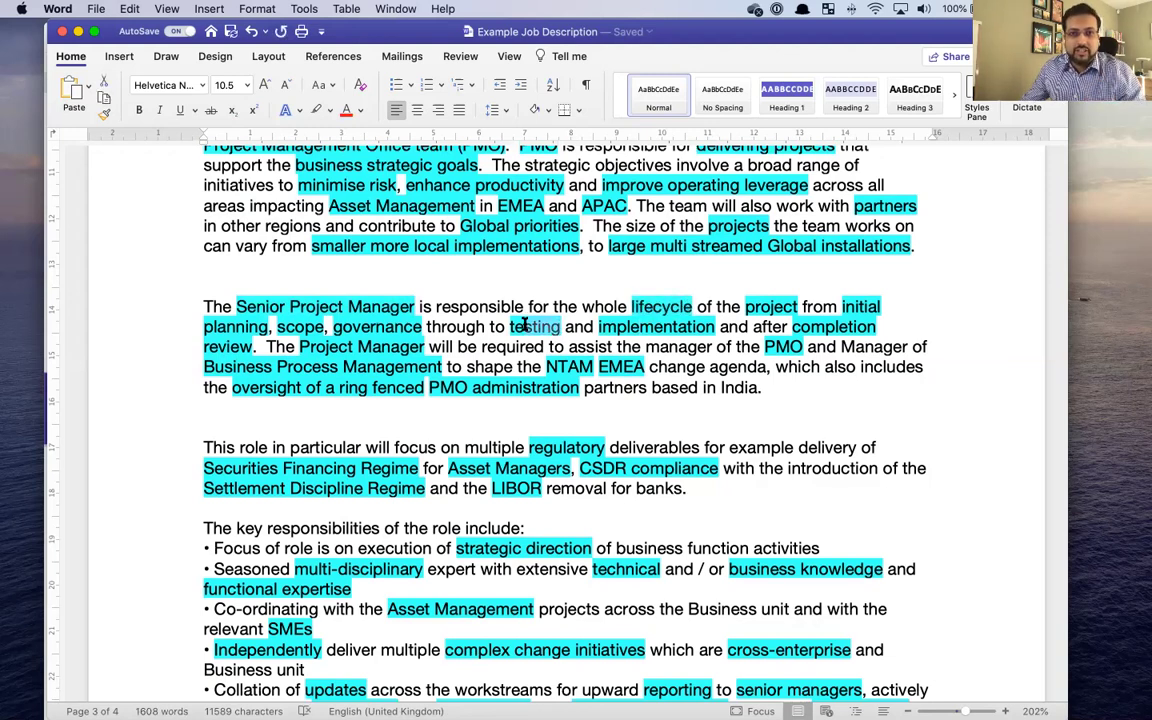
key("super+shift+h")
double_click(366, 330)
scroll(384, 370, "up", 2)
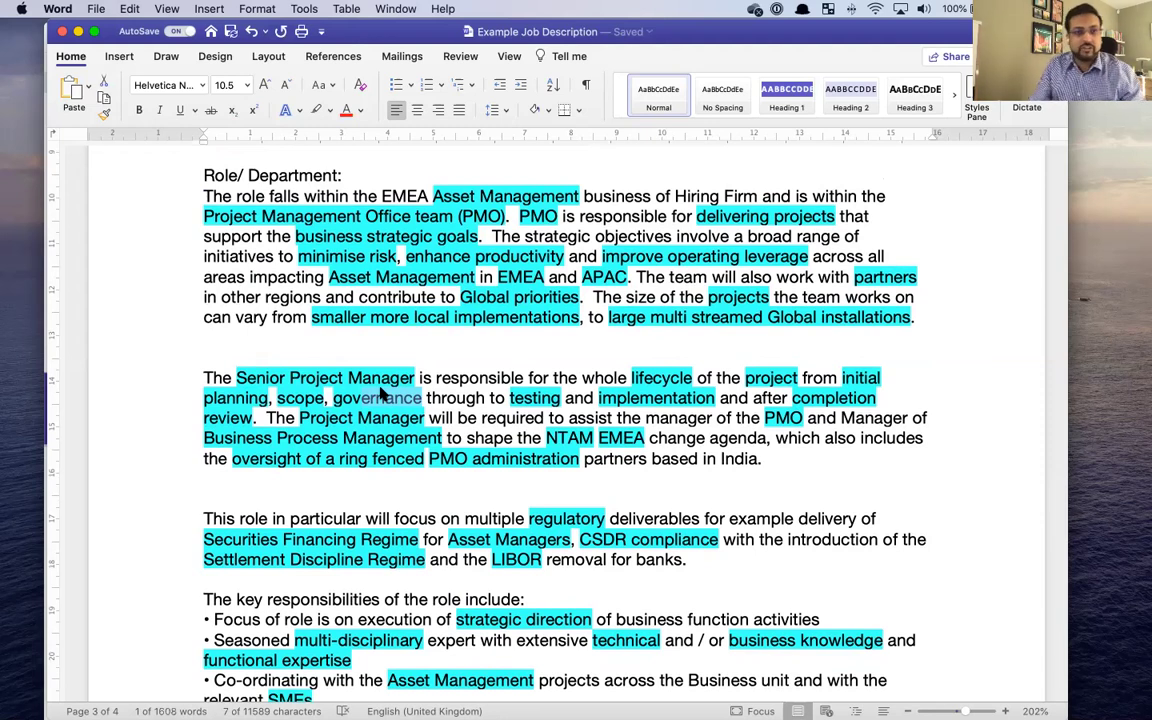
left_click(330, 392)
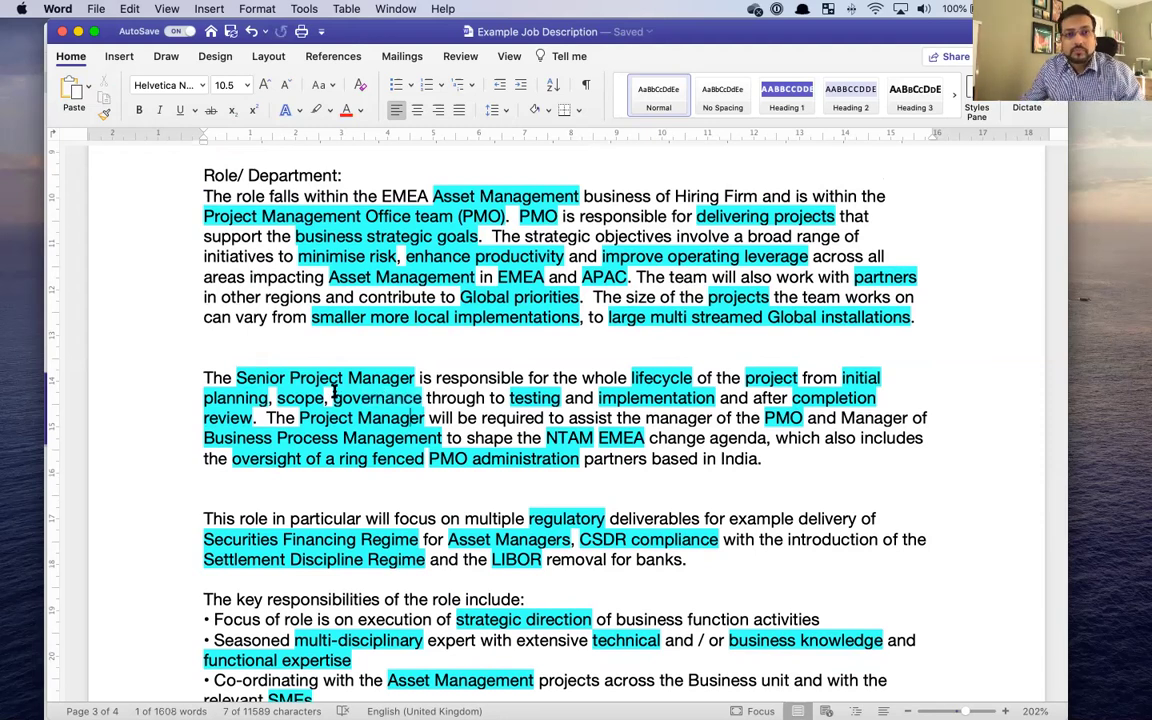
left_click_drag(333, 398, 422, 397)
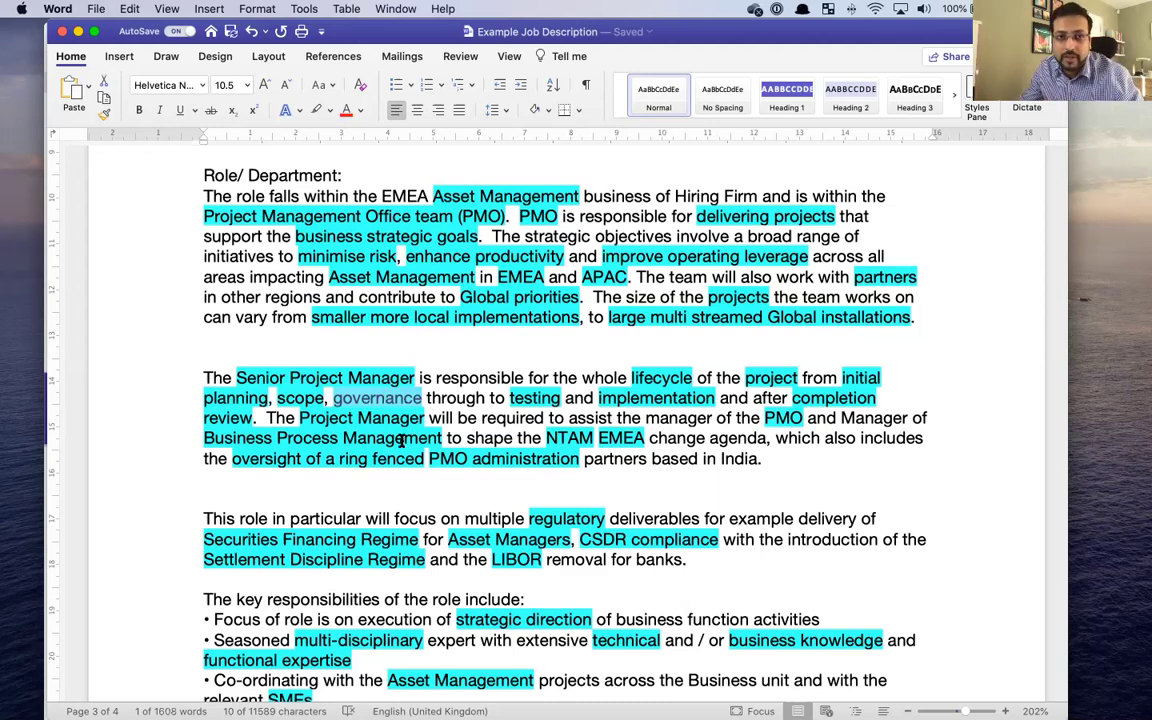
left_click(365, 398)
scroll(481, 447, "down", 5)
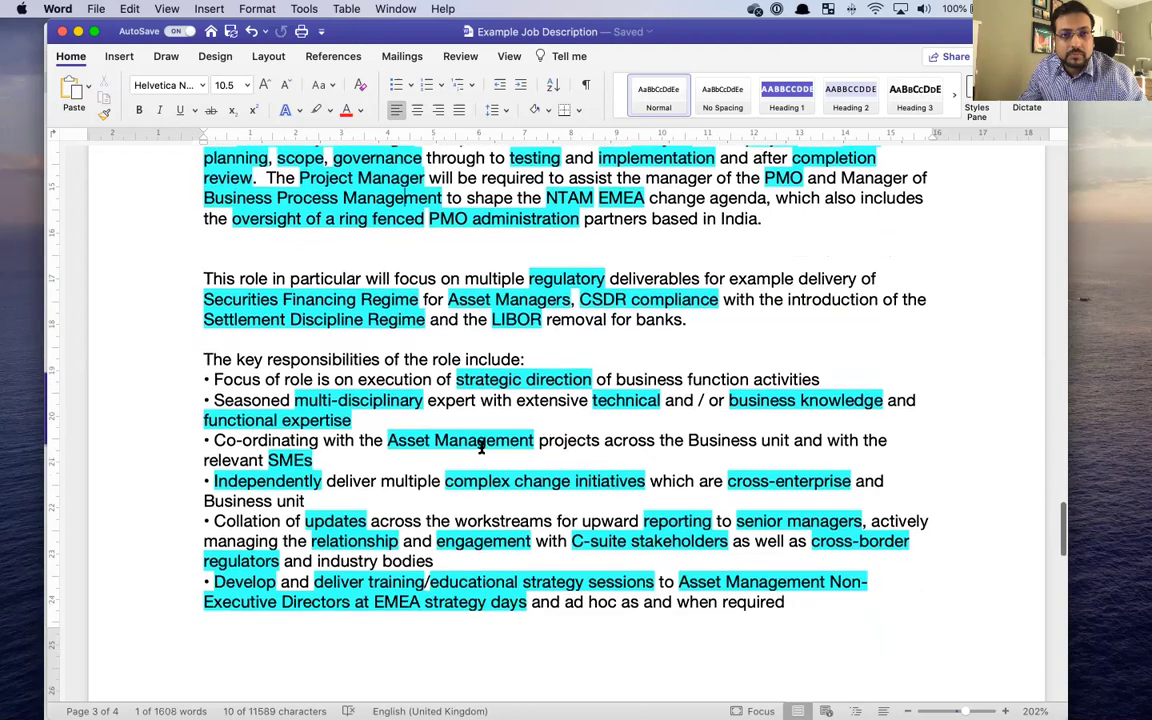
scroll(481, 447, "down", 1)
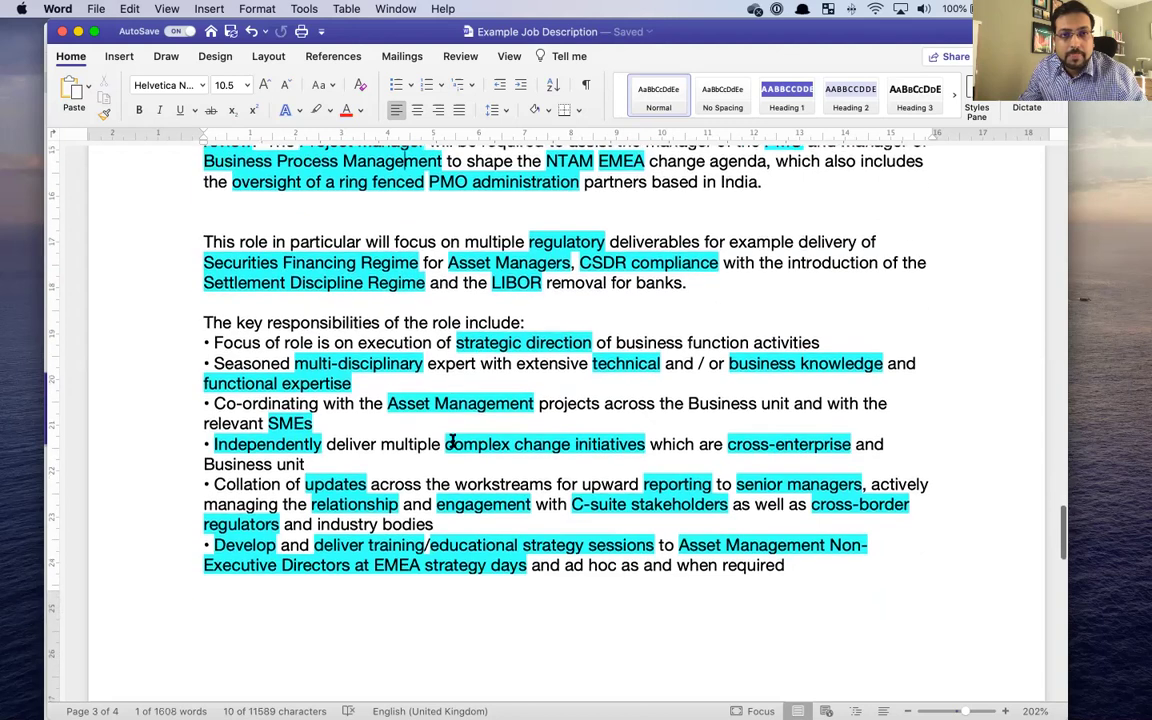
left_click(359, 403)
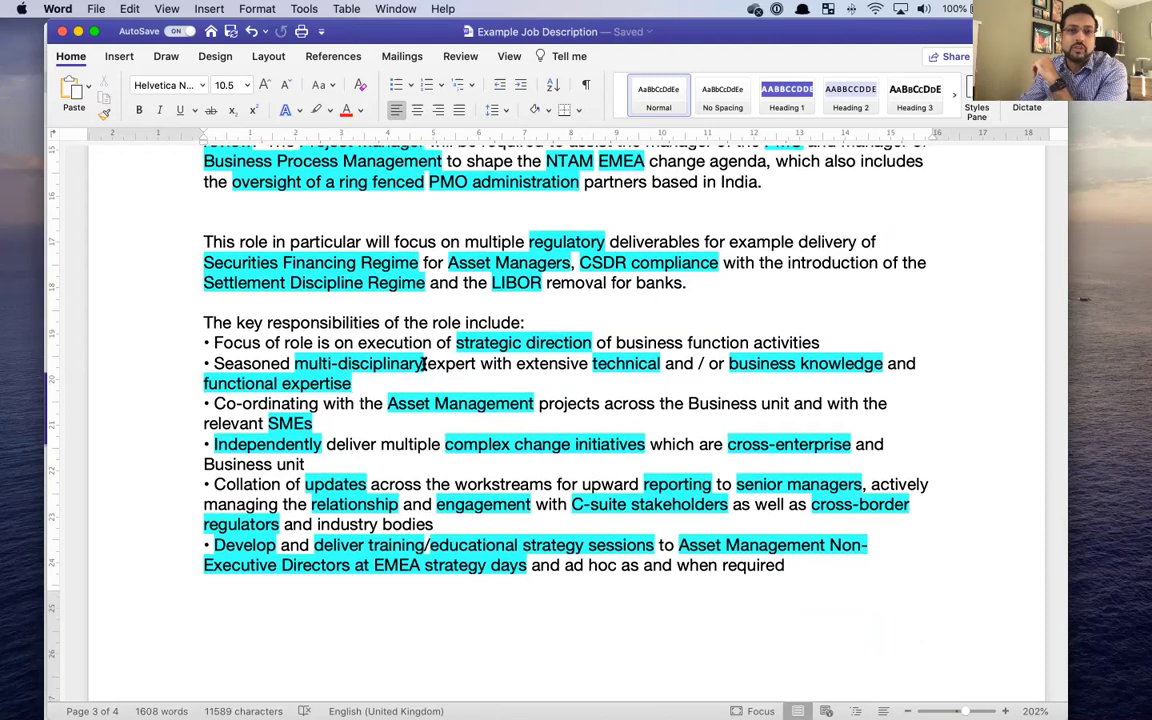
double_click(305, 342)
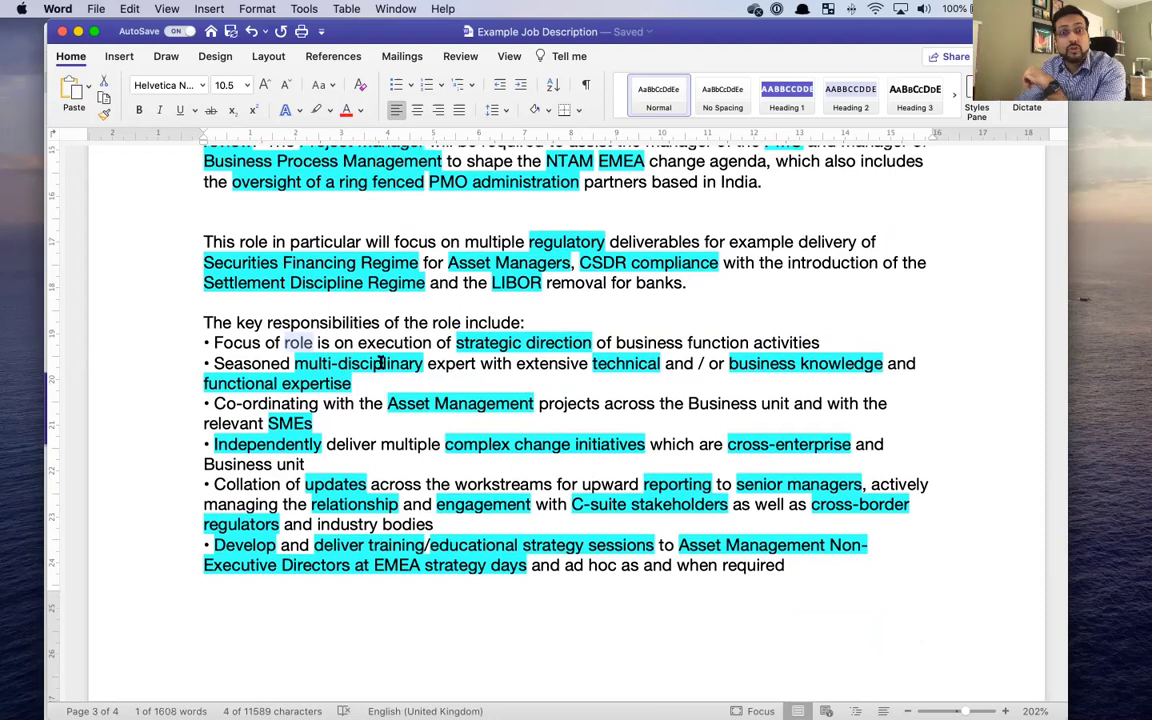
left_click_drag(296, 364, 420, 366)
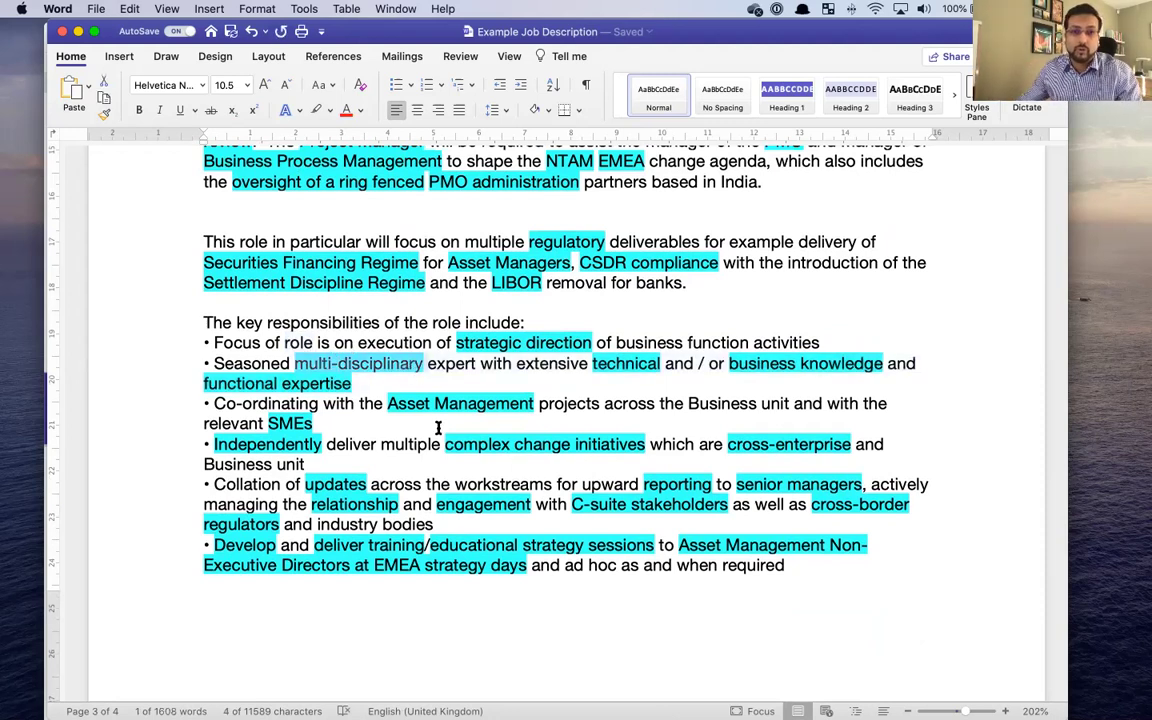
scroll(423, 550, "down", 2)
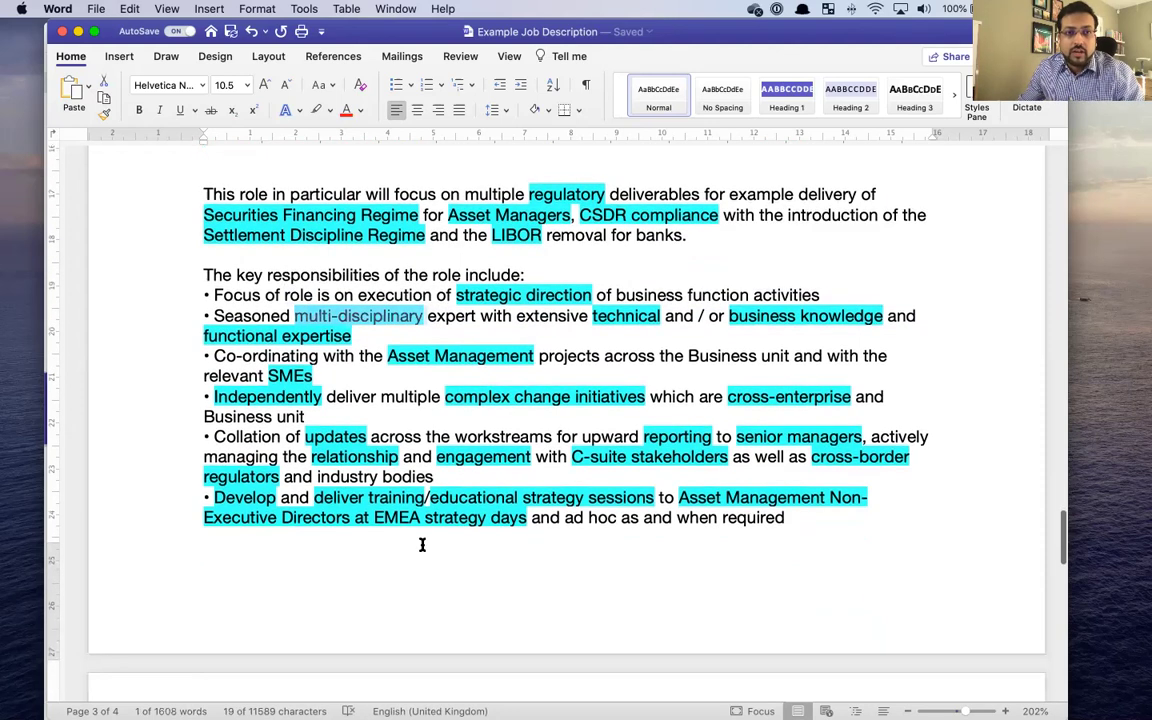
left_click_drag(338, 497, 428, 497)
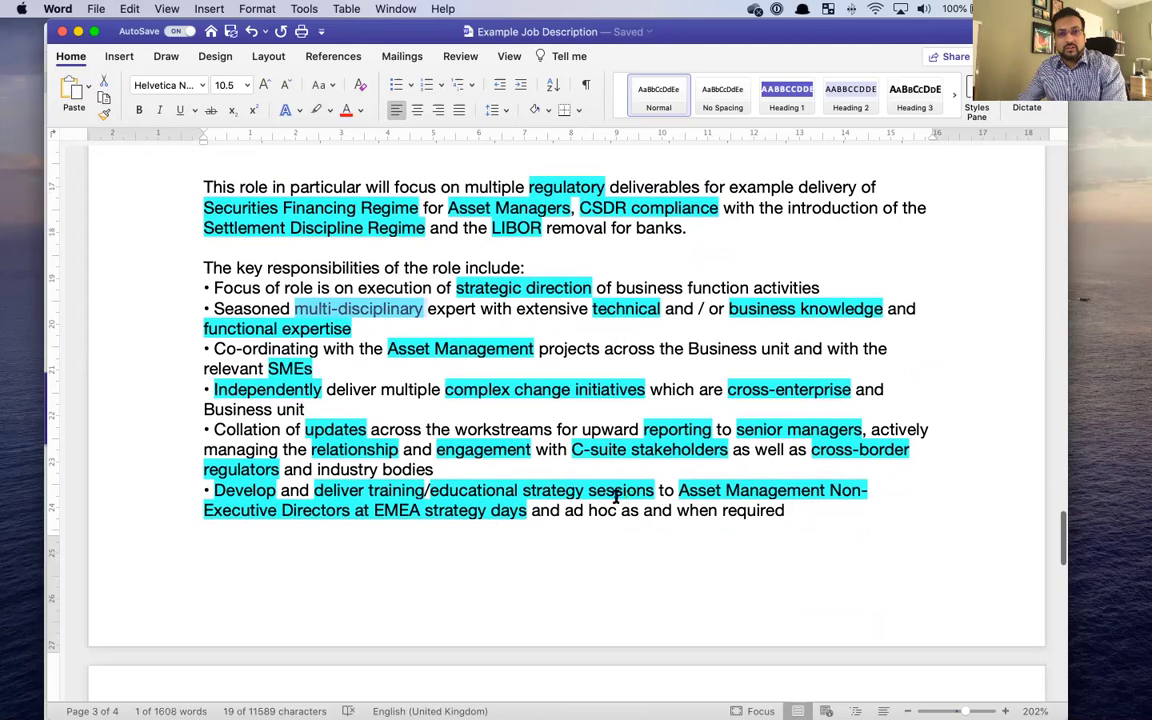
left_click_drag(651, 492, 470, 490)
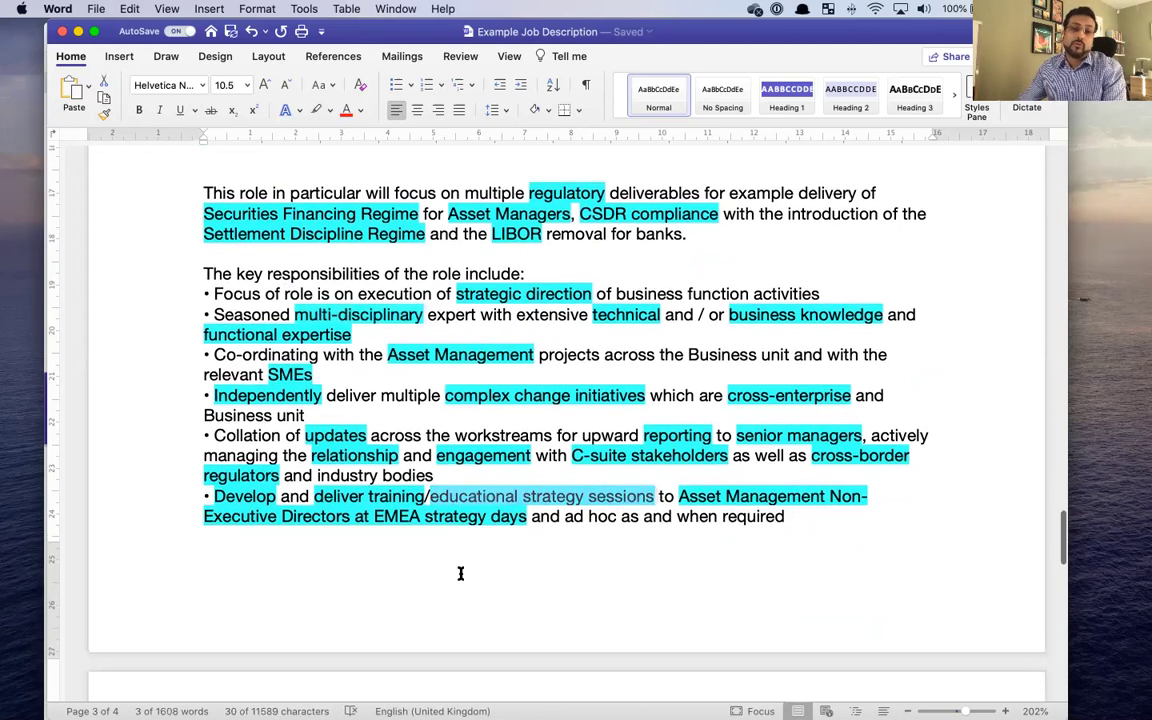
key("Up")
left_click_drag(575, 455, 718, 459)
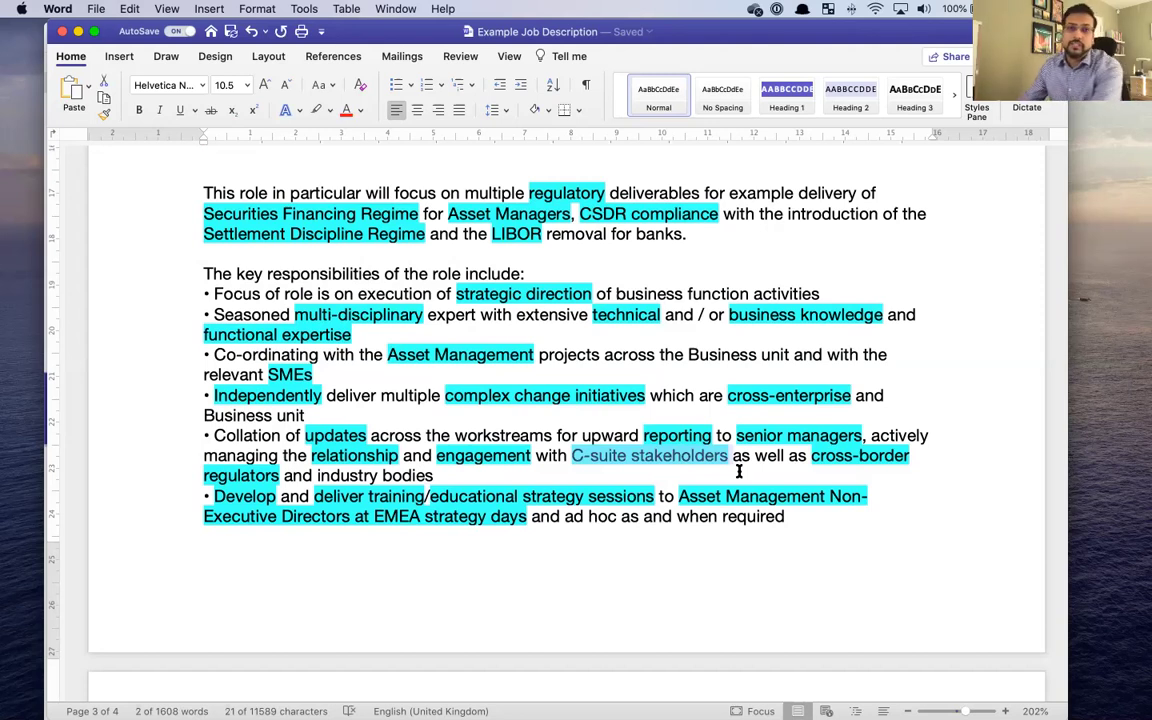
scroll(650, 514, "down", 8)
scroll(566, 498, "down", 5)
scroll(566, 498, "down", 5)
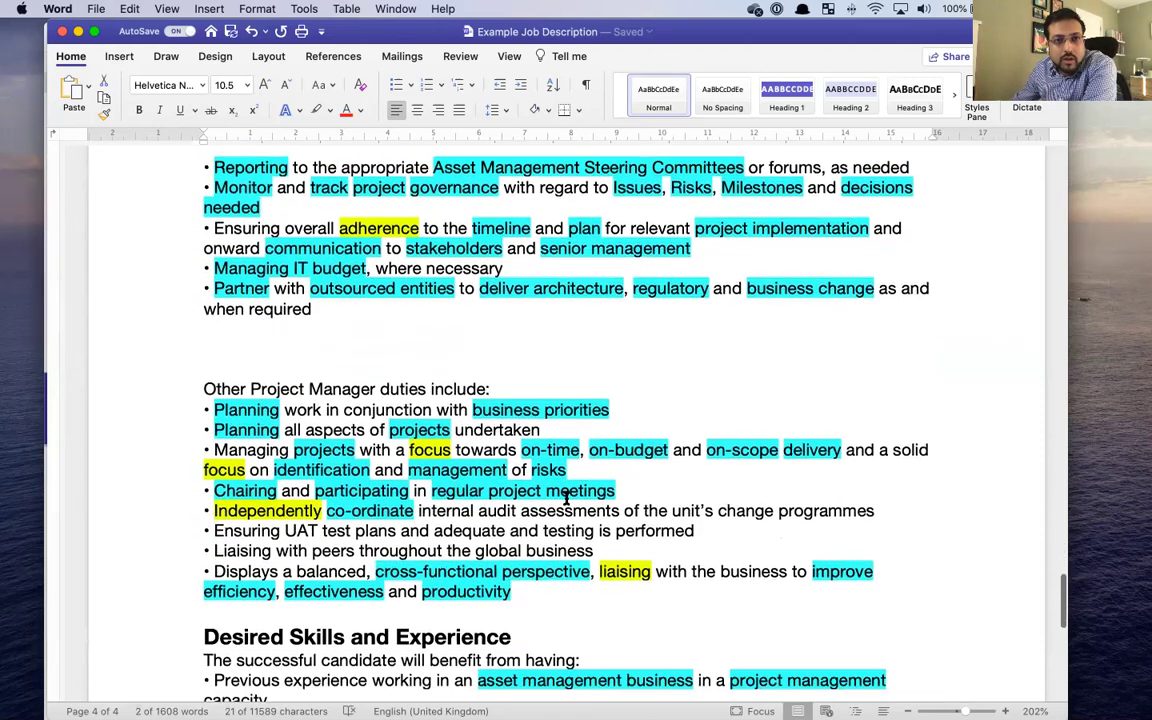
scroll(404, 326, "up", 3)
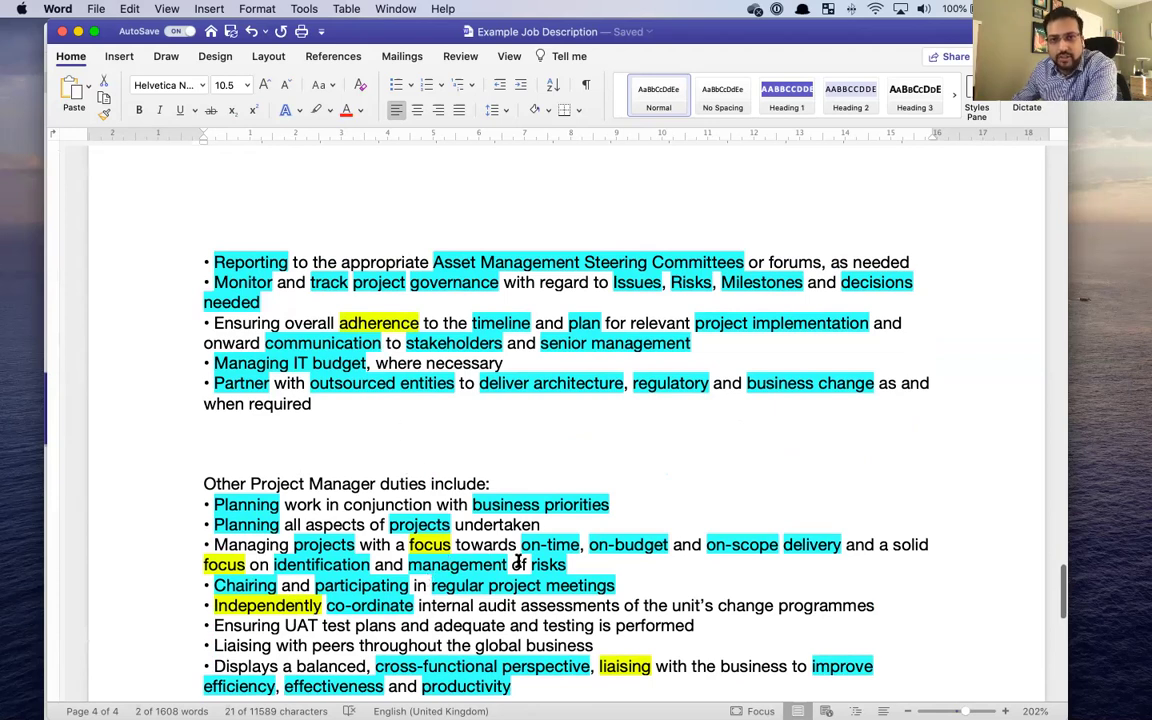
scroll(460, 535, "down", 2)
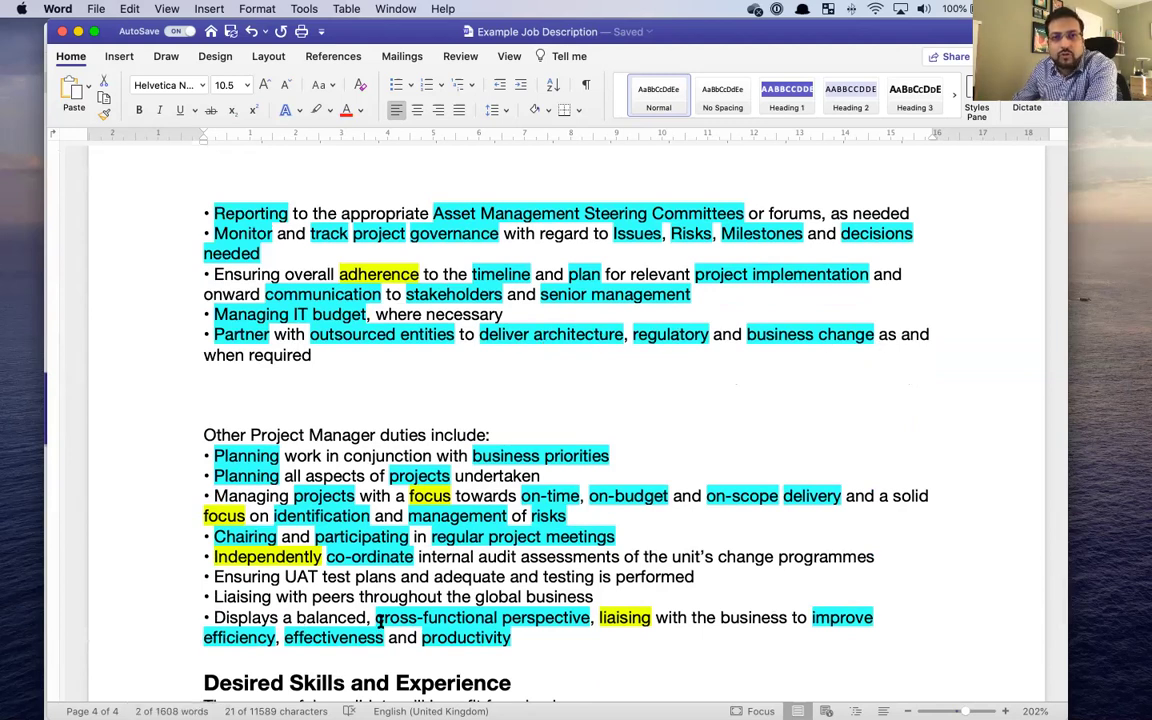
scroll(380, 622, "down", 3)
scroll(382, 616, "down", 5)
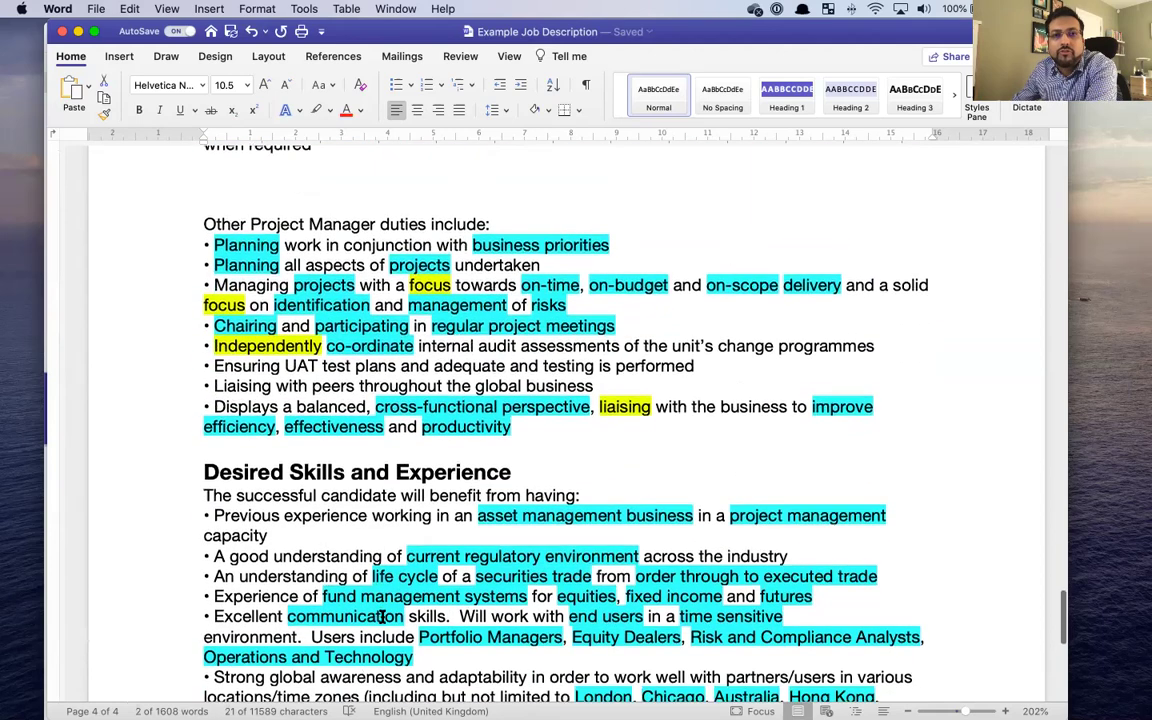
scroll(382, 616, "down", 5)
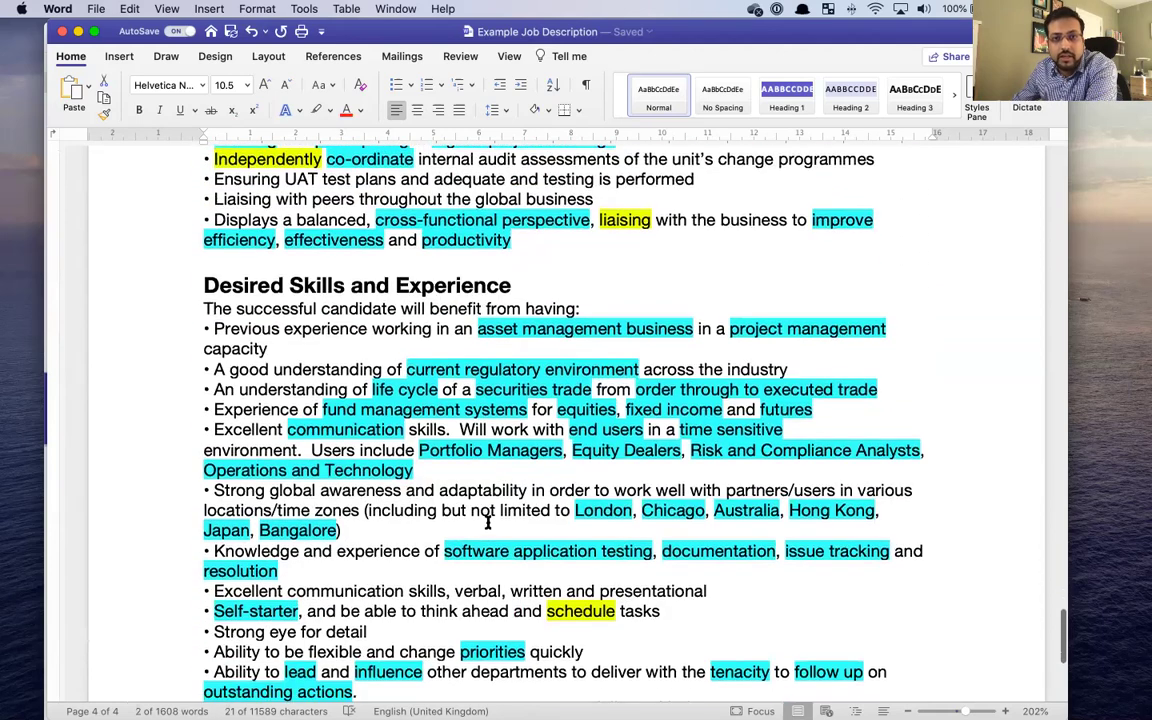
left_click_drag(568, 450, 686, 456)
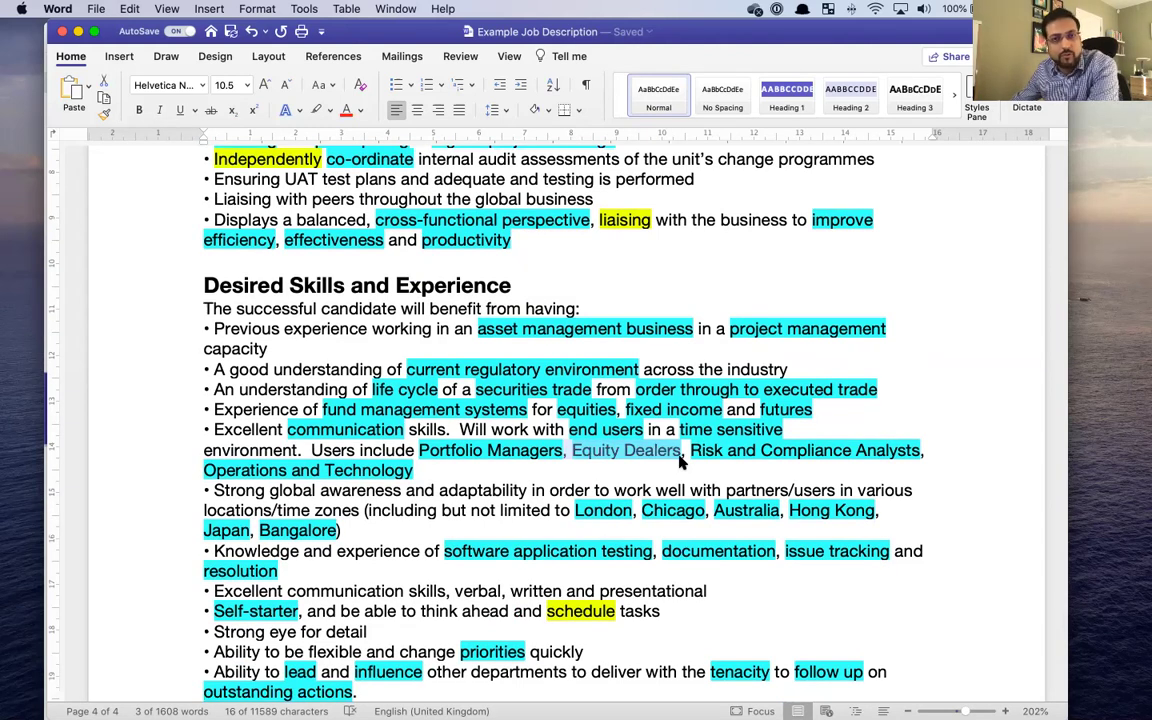
scroll(530, 480, "down", 3)
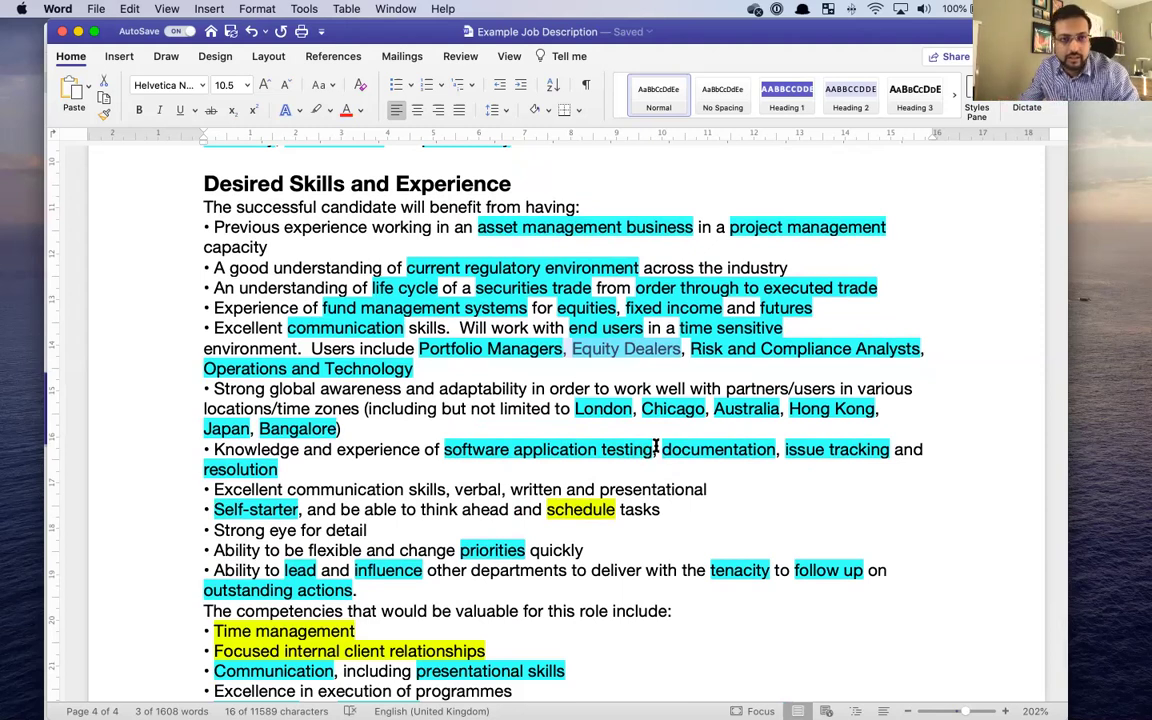
scroll(343, 377, "down", 3)
scroll(383, 418, "down", 2)
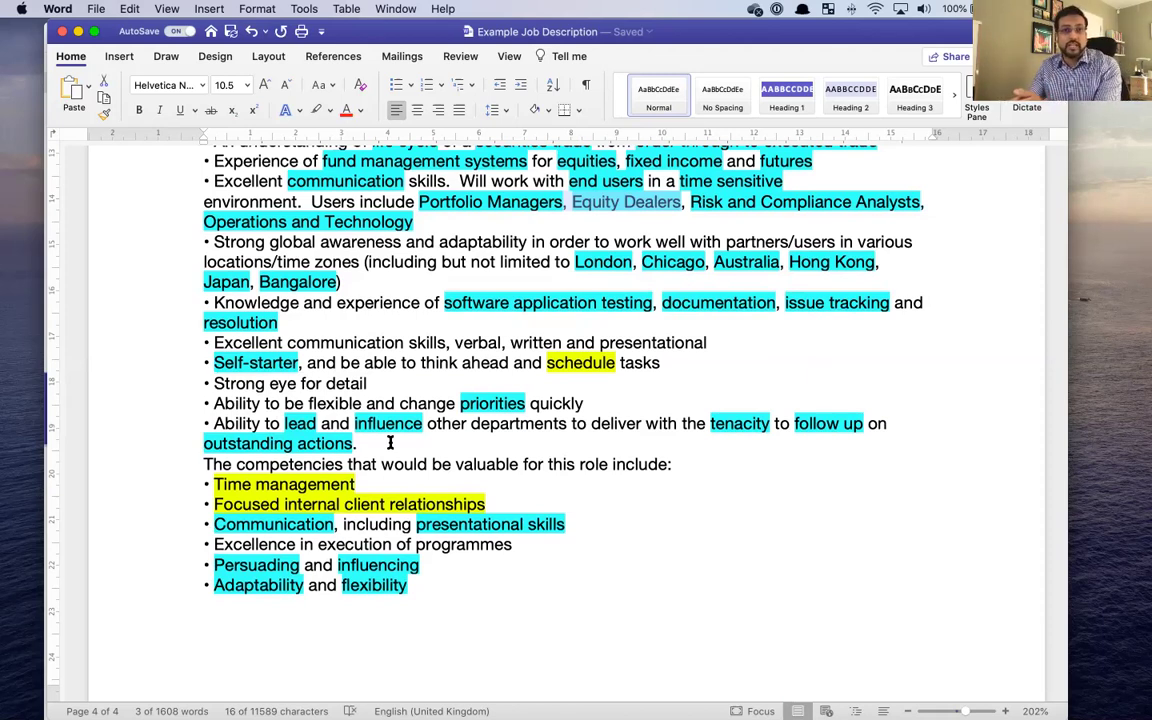
left_click(577, 544)
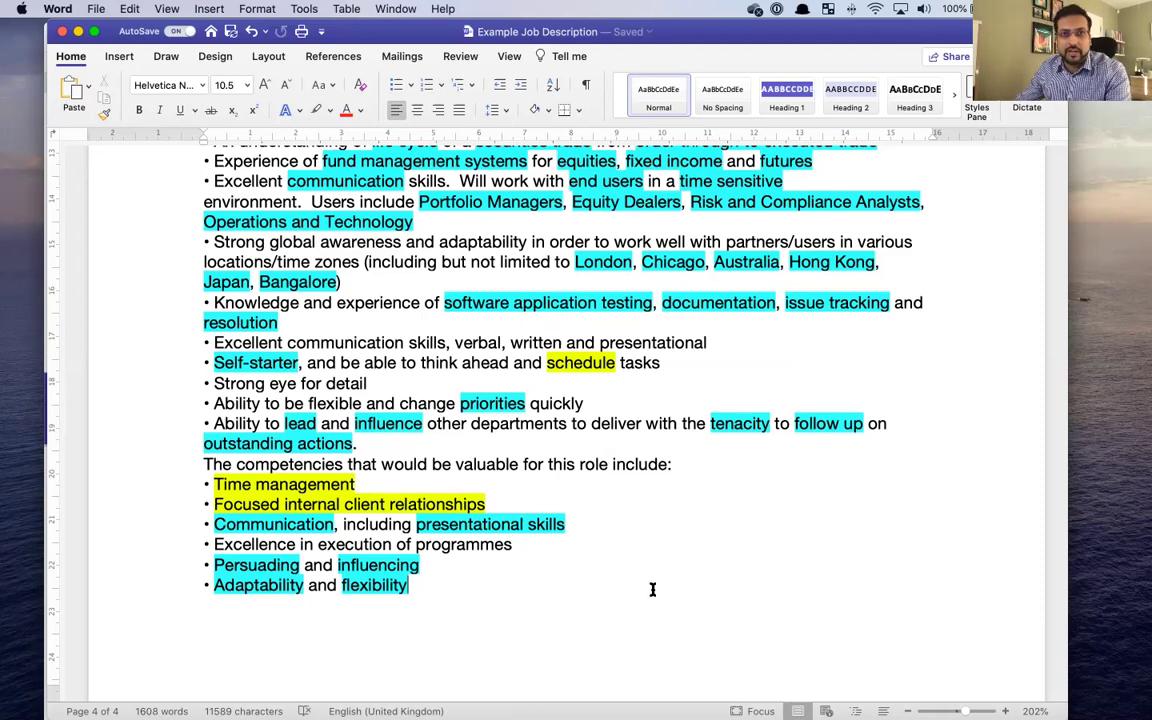
mouse_move(633, 700)
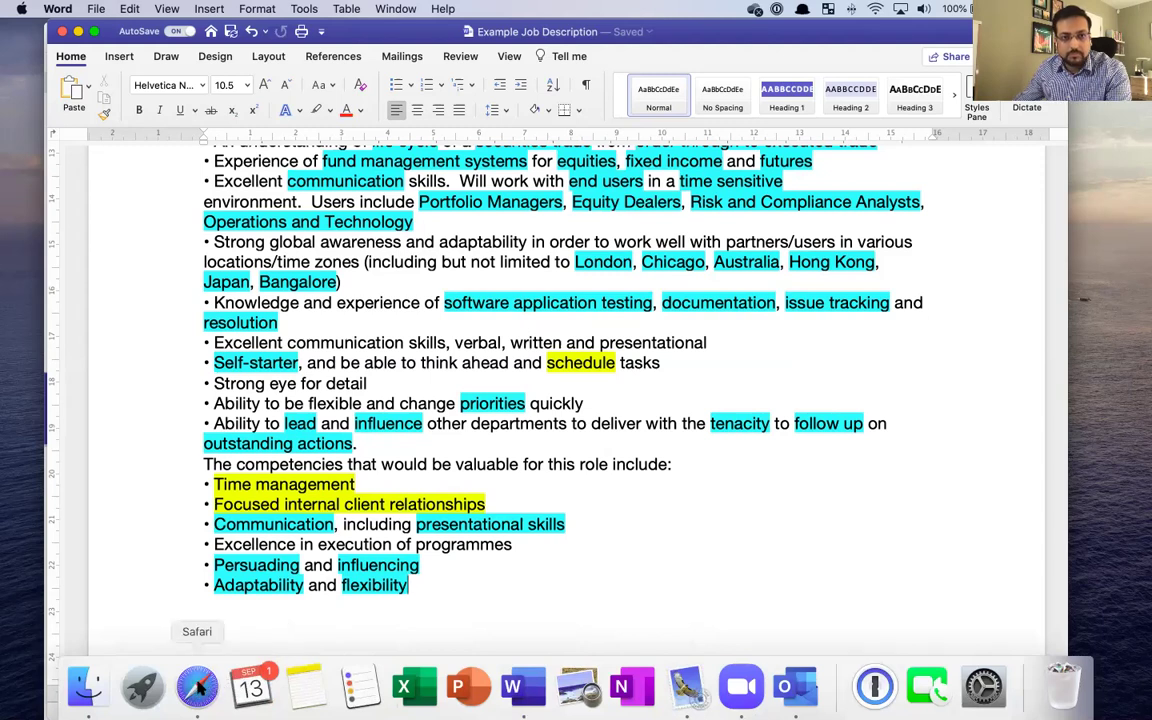
left_click(199, 684)
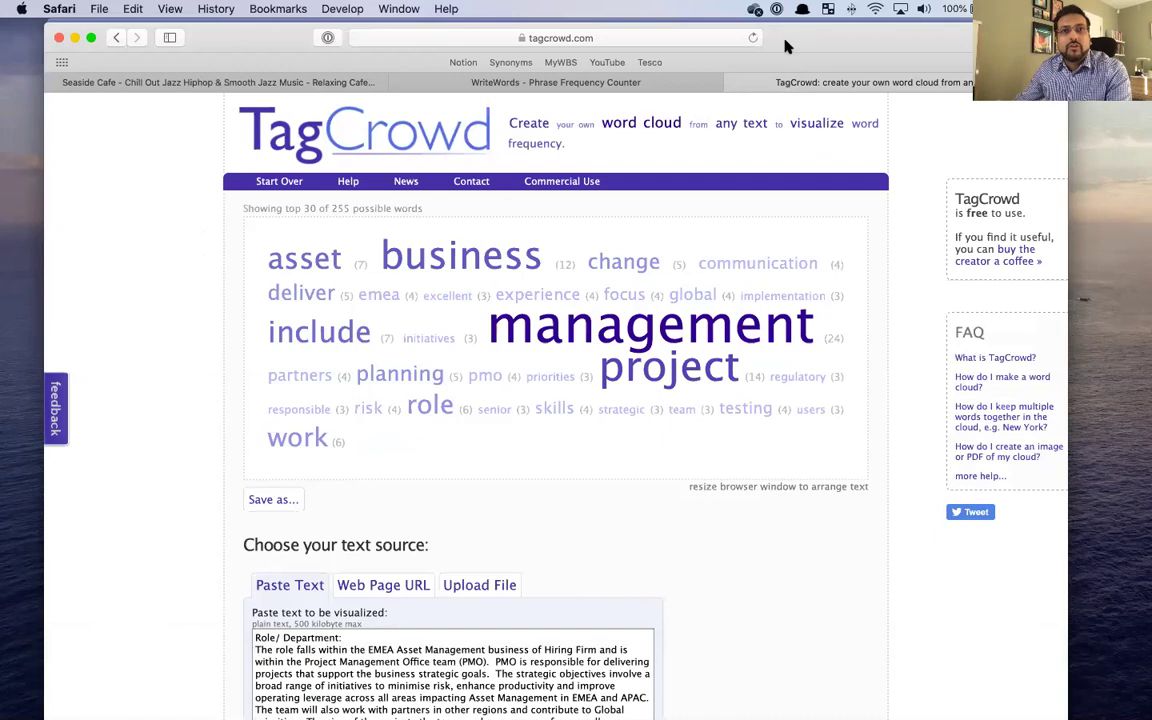
left_click_drag(796, 46, 784, 45)
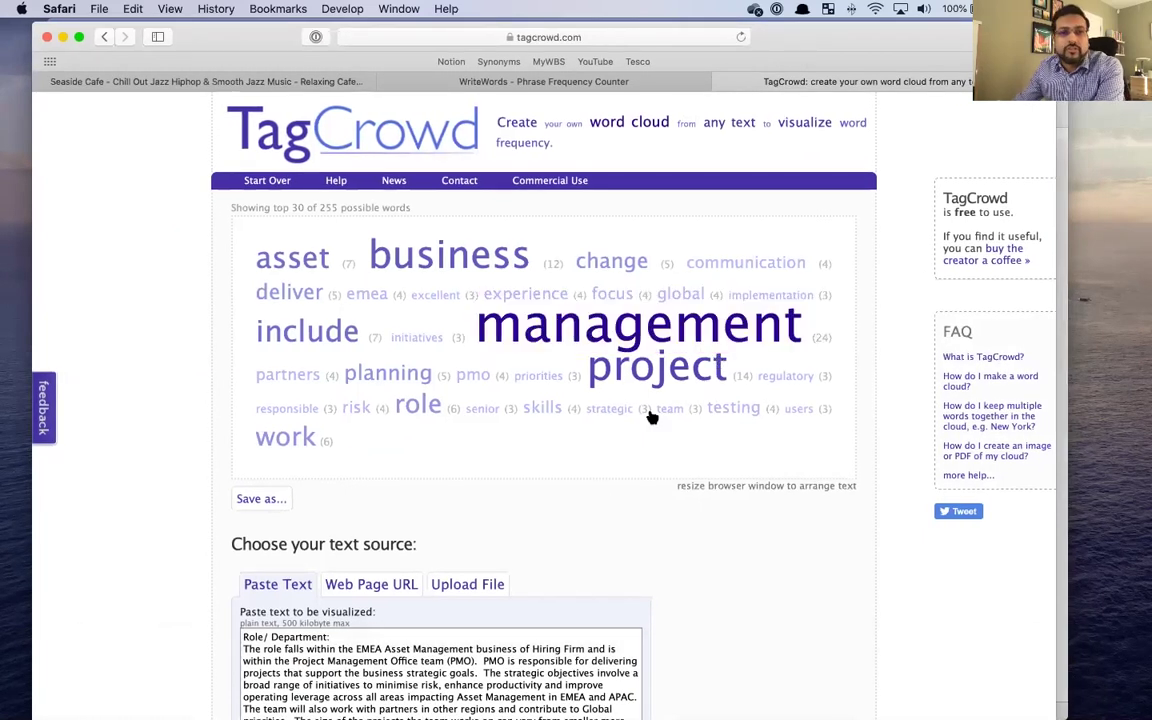
scroll(631, 543, "down", 2)
left_click(450, 551)
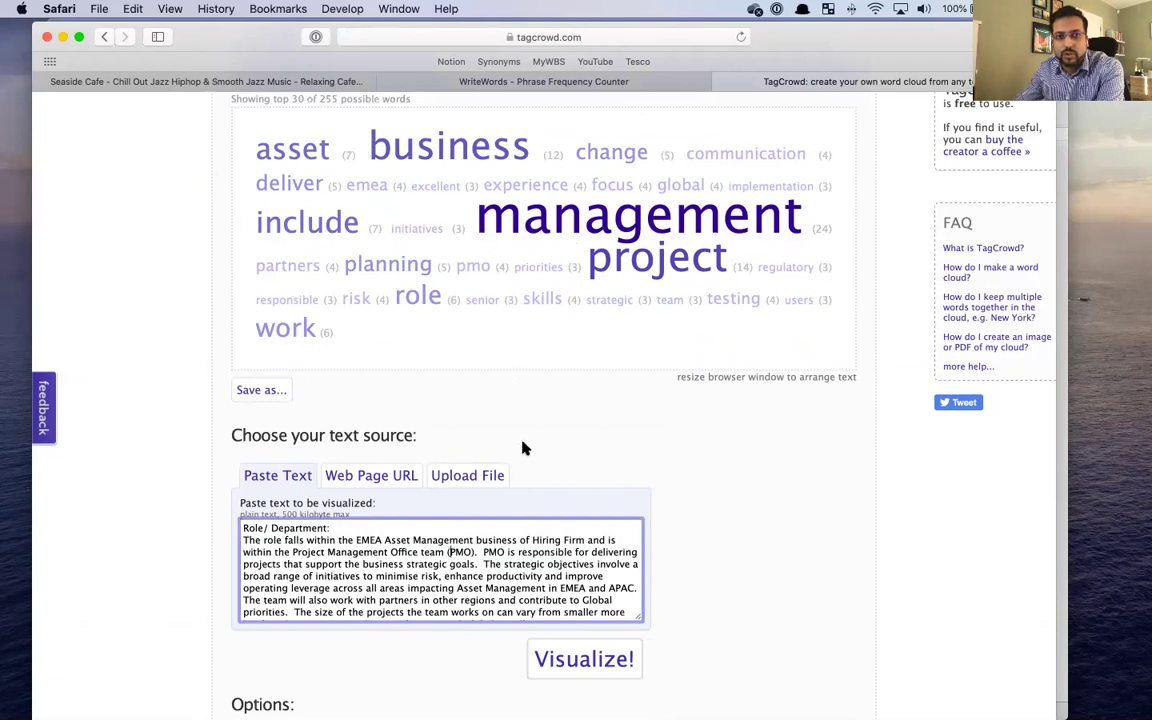
scroll(492, 555, "down", 1)
scroll(494, 560, "down", 2)
scroll(494, 555, "up", 3)
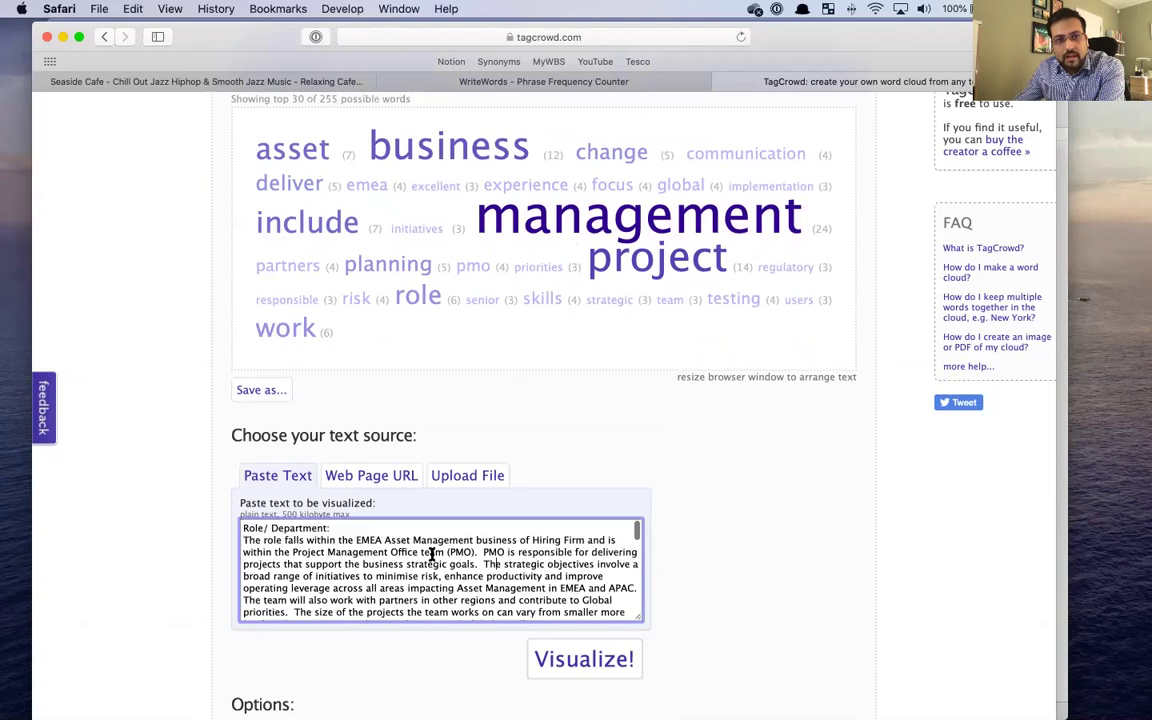
scroll(480, 580, "down", 3)
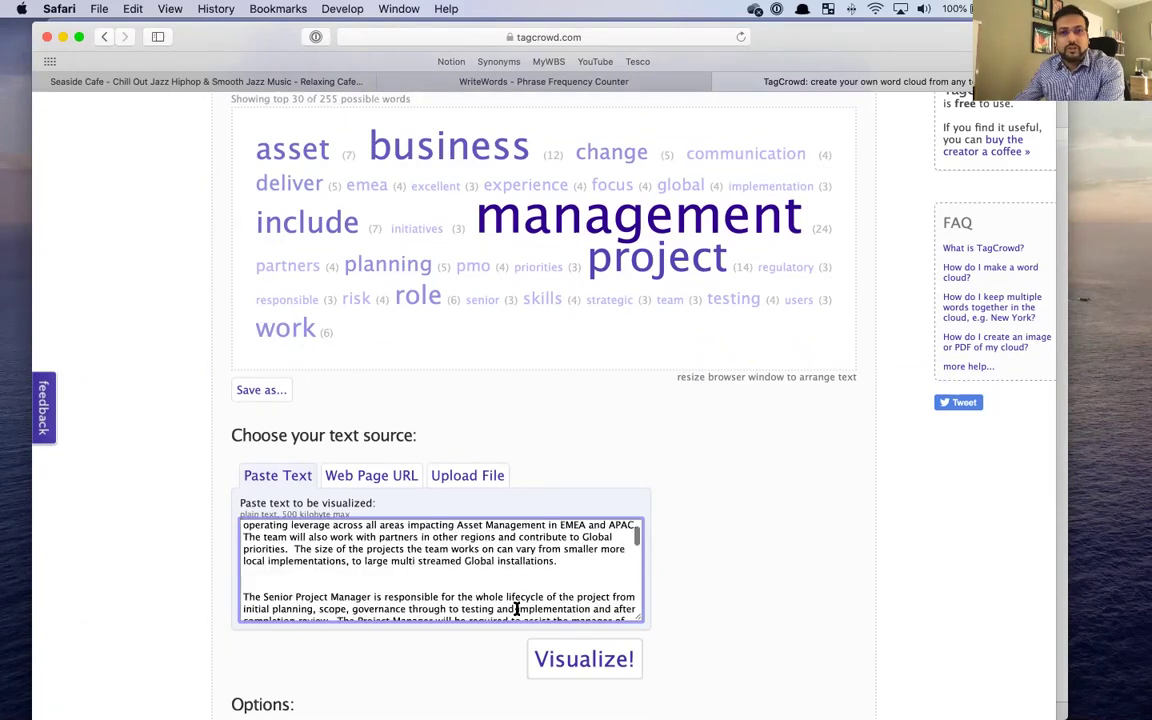
scroll(517, 608, "down", 2)
- Set TagCrowd's maximum number of words to 50 and regenerate the job description cloud
left_click(779, 597)
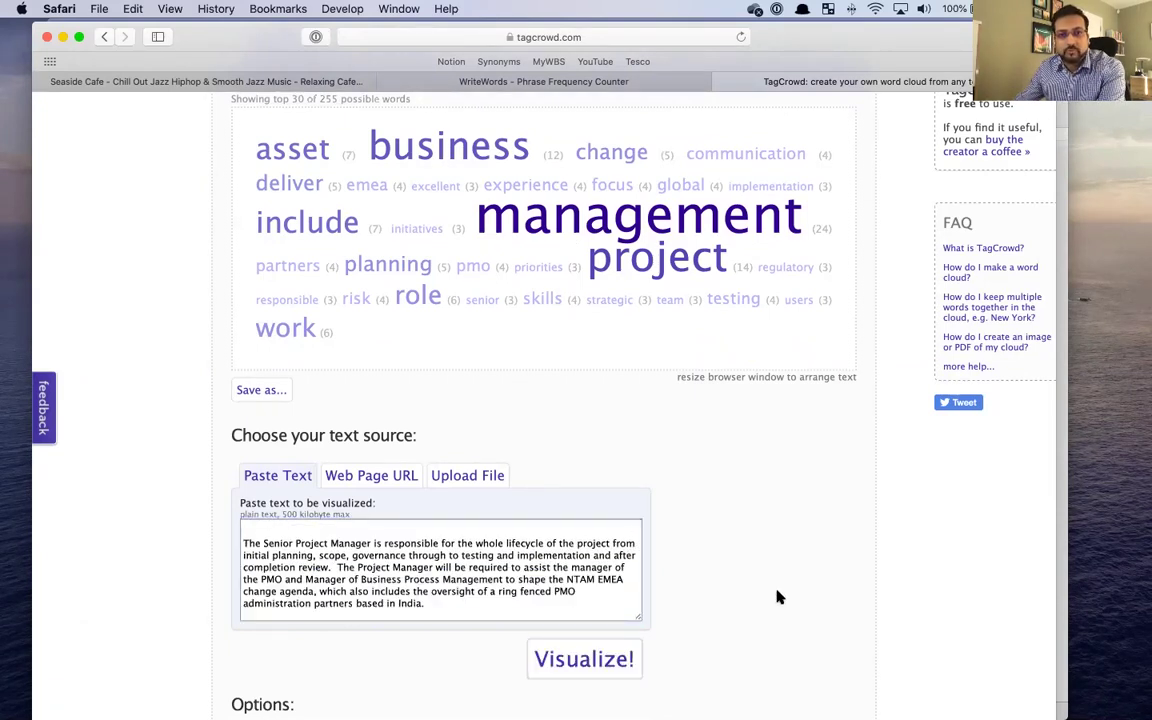
scroll(779, 597, "down", 5)
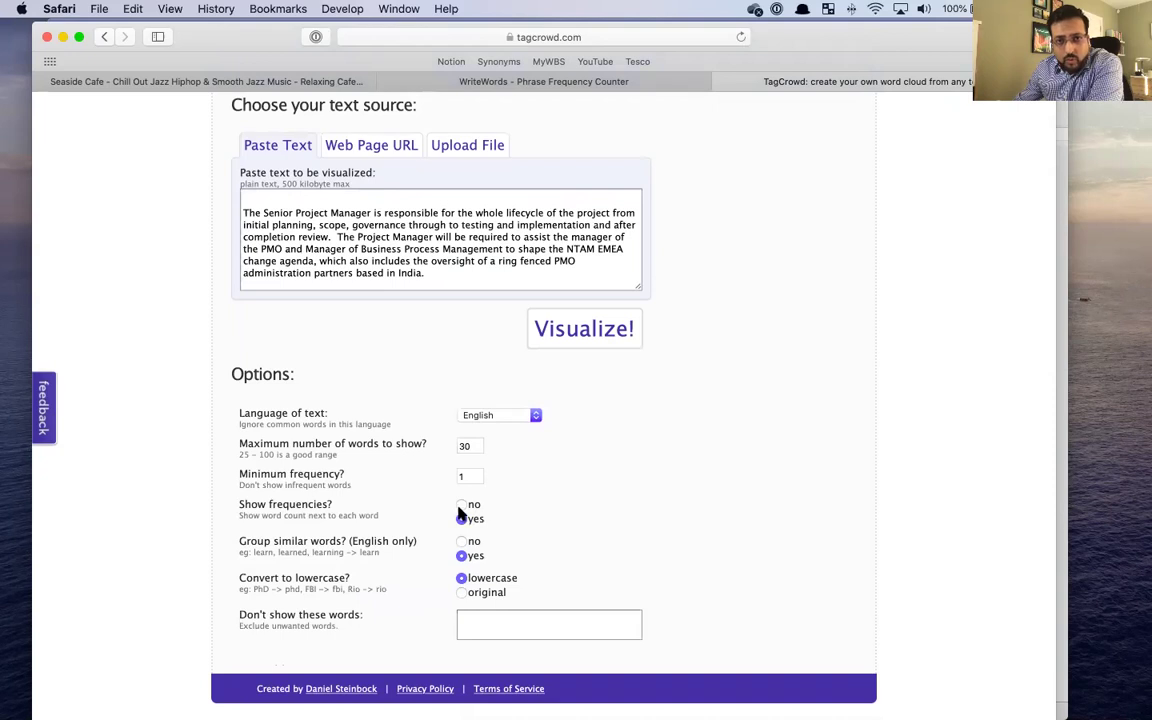
double_click(466, 446)
type("50")
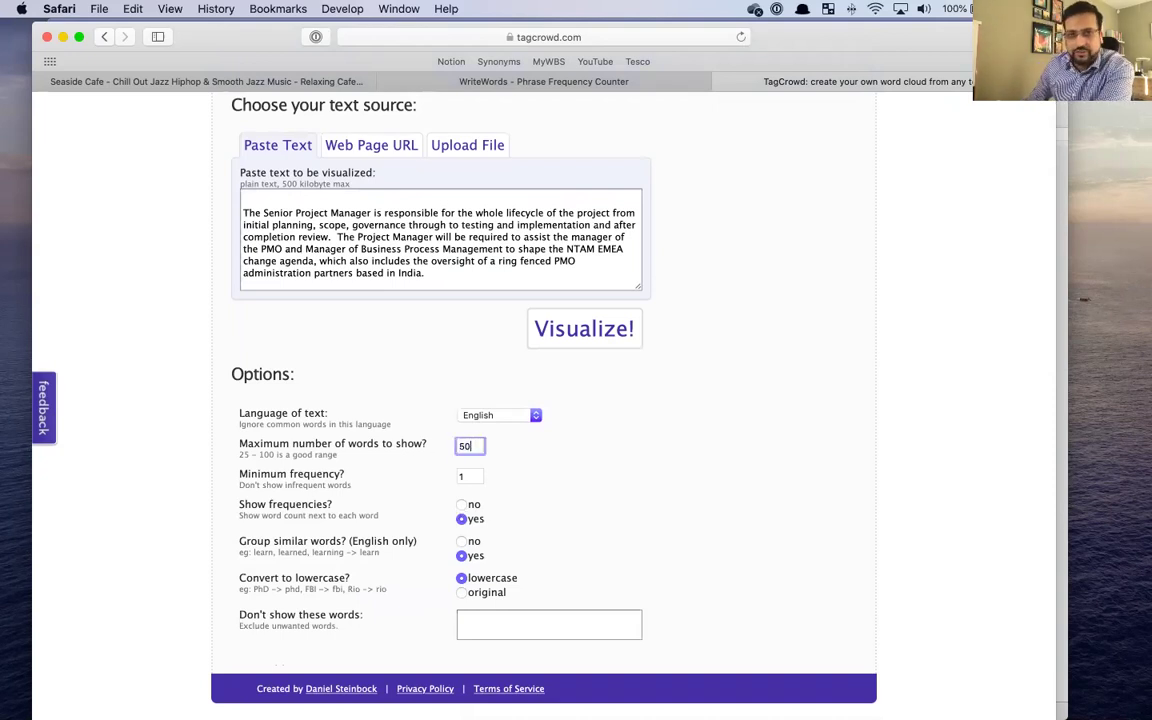
left_click(587, 336)
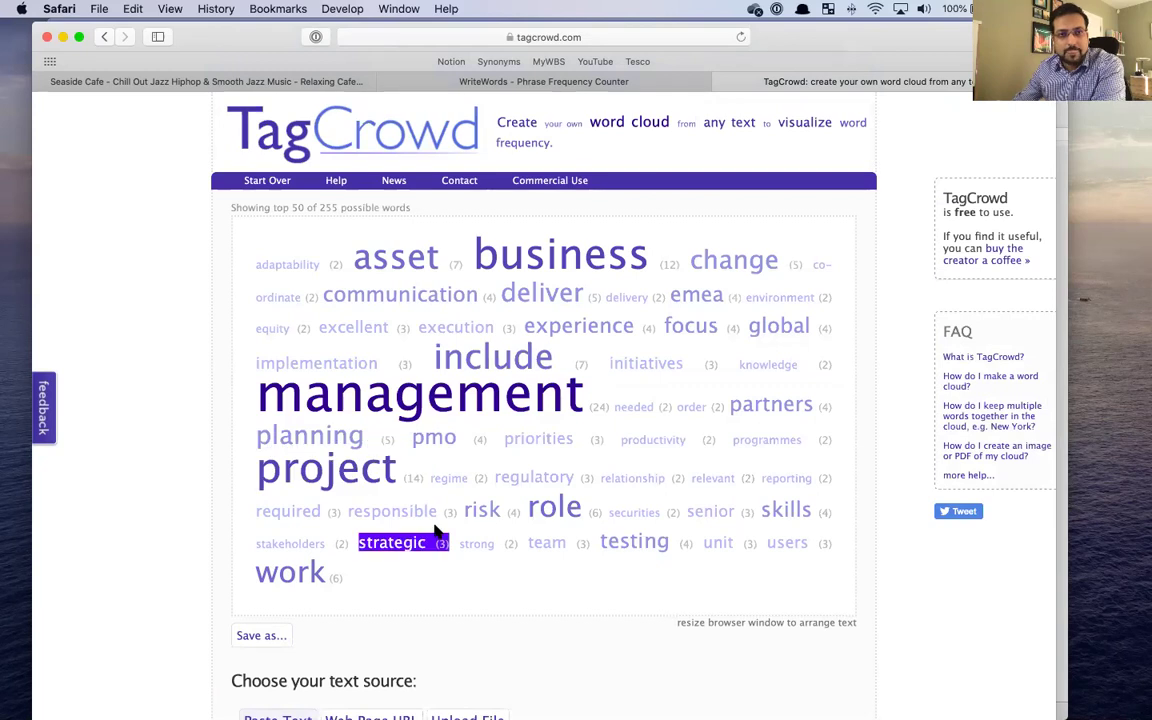
scroll(420, 515, "down", 1)
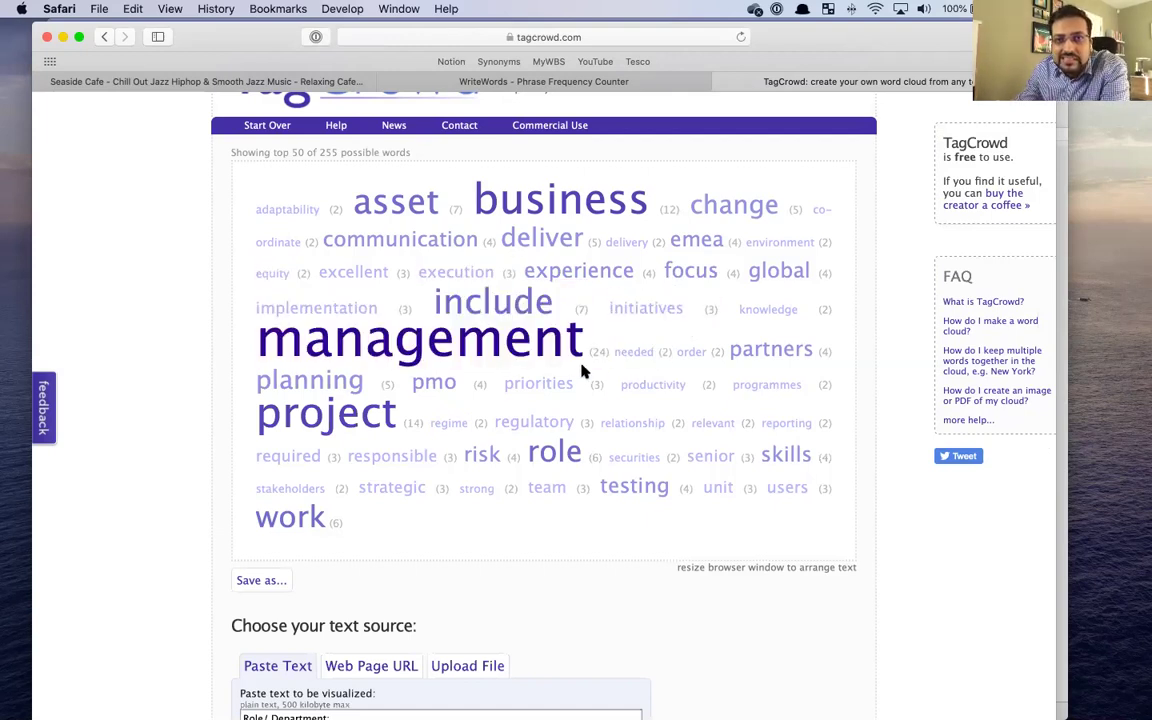
scroll(585, 371, "down", 3)
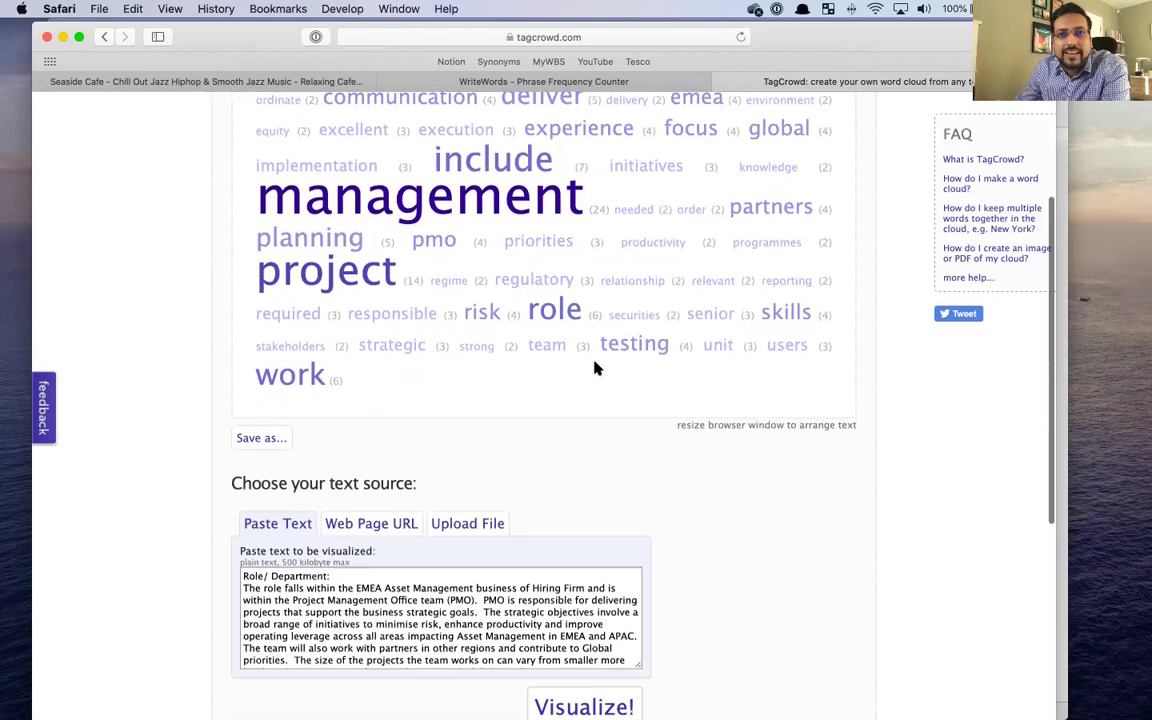
scroll(625, 465, "down", 4)
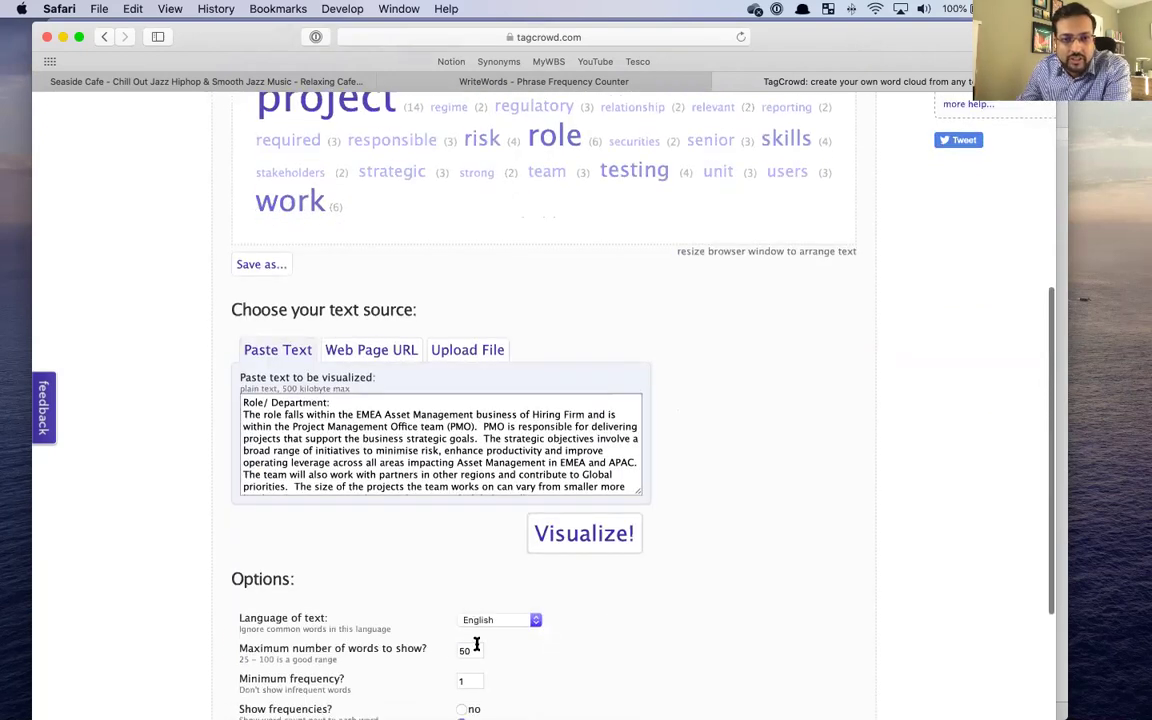
- Set the maximum number of words back to 30, regenerate the cloud, and review it
double_click(466, 650)
type("30")
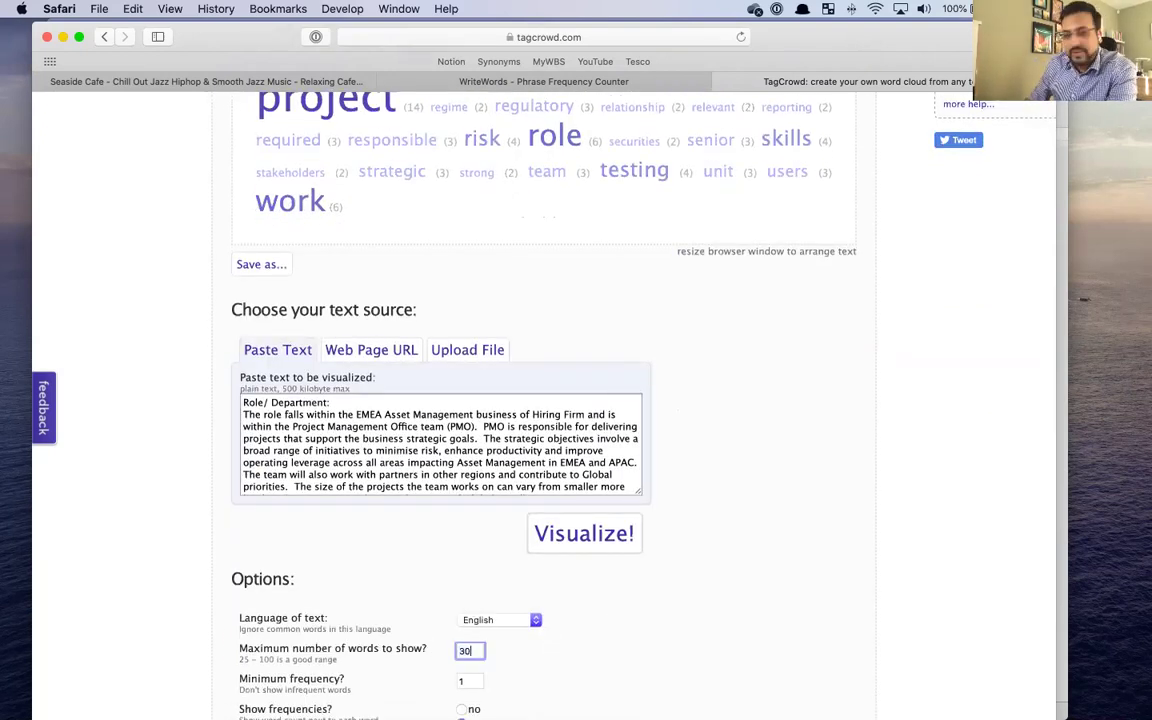
left_click(609, 544)
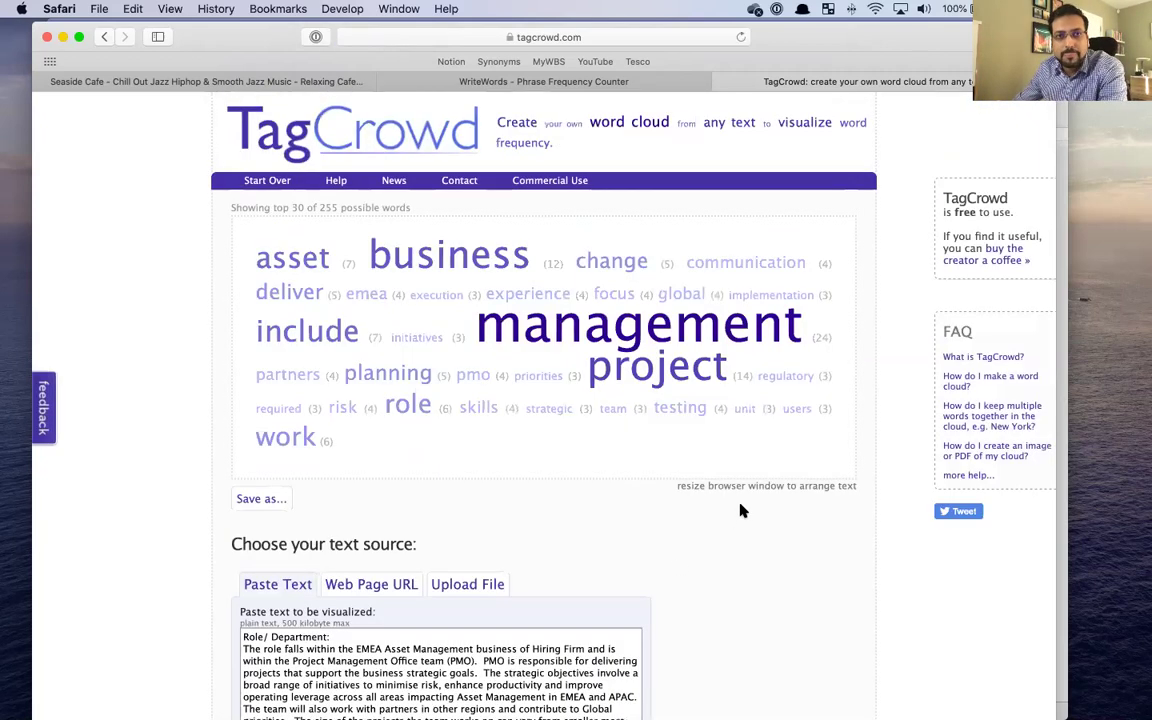
scroll(740, 510, "down", 4)
scroll(785, 495, "up", 1)
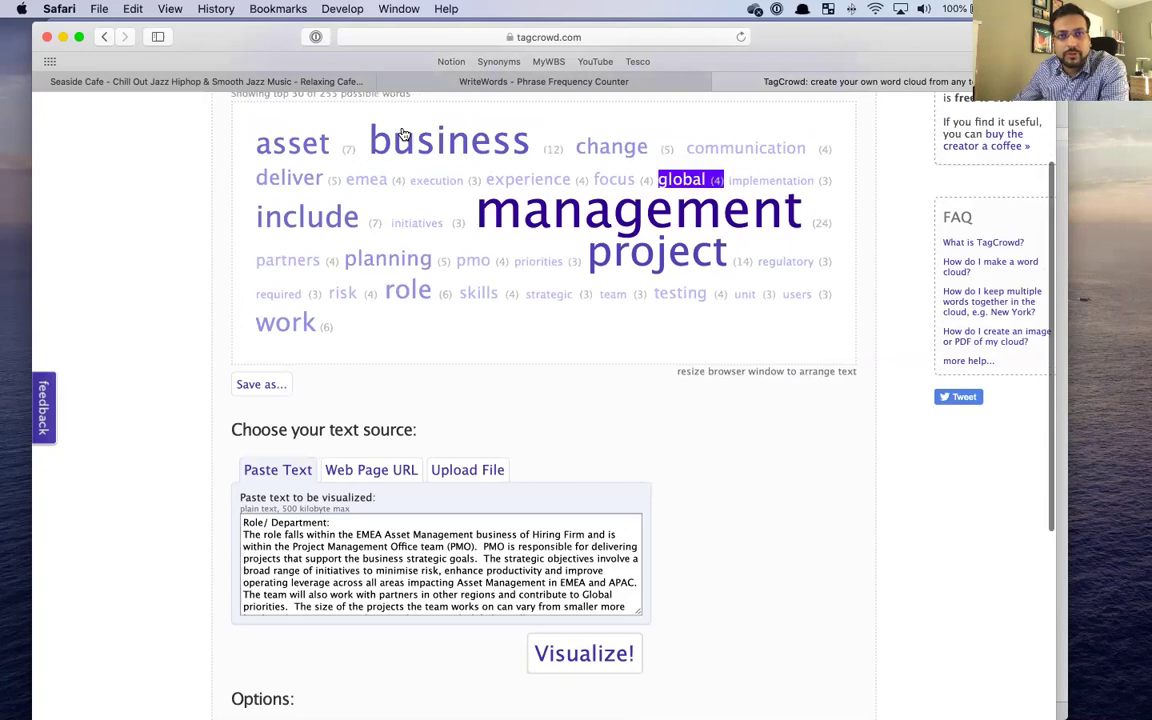
scroll(480, 326, "down", 6)
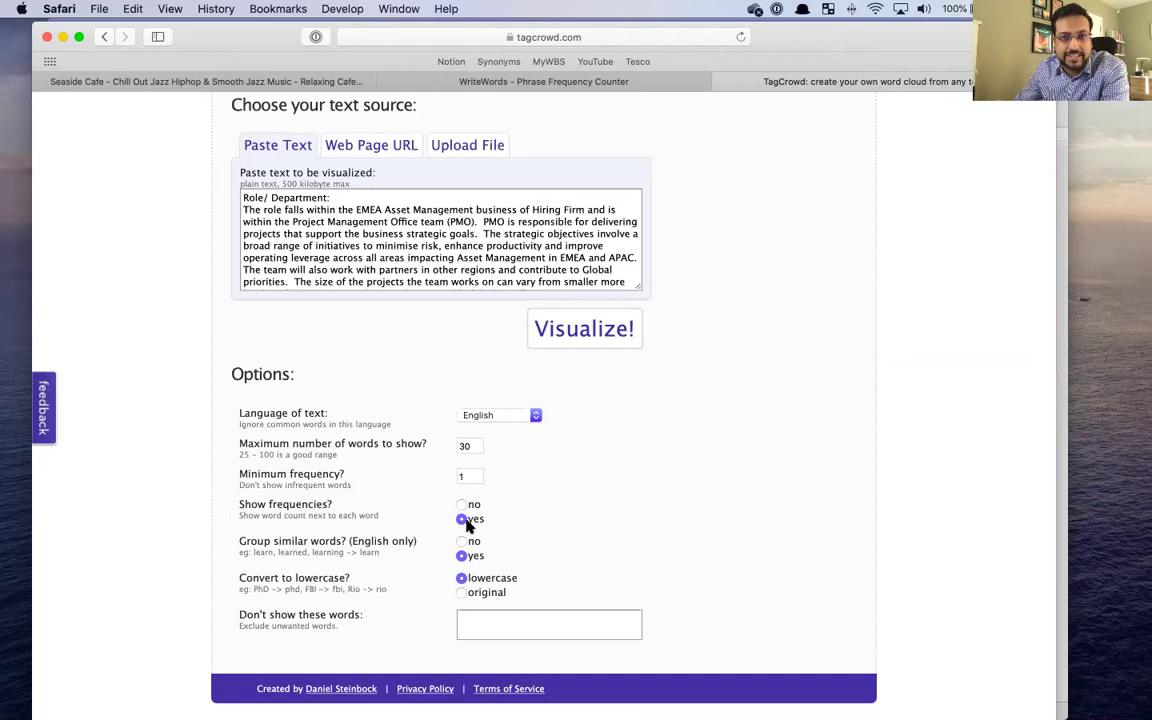
scroll(500, 520, "up", 5)
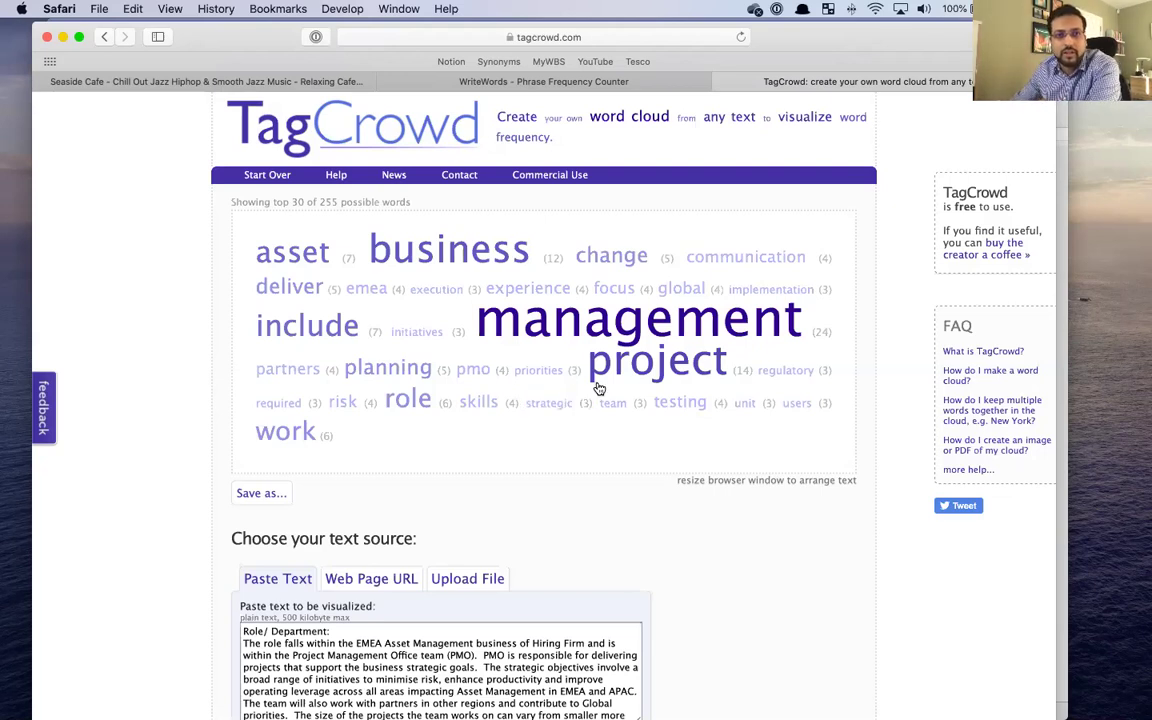
scroll(530, 480, "down", 2)
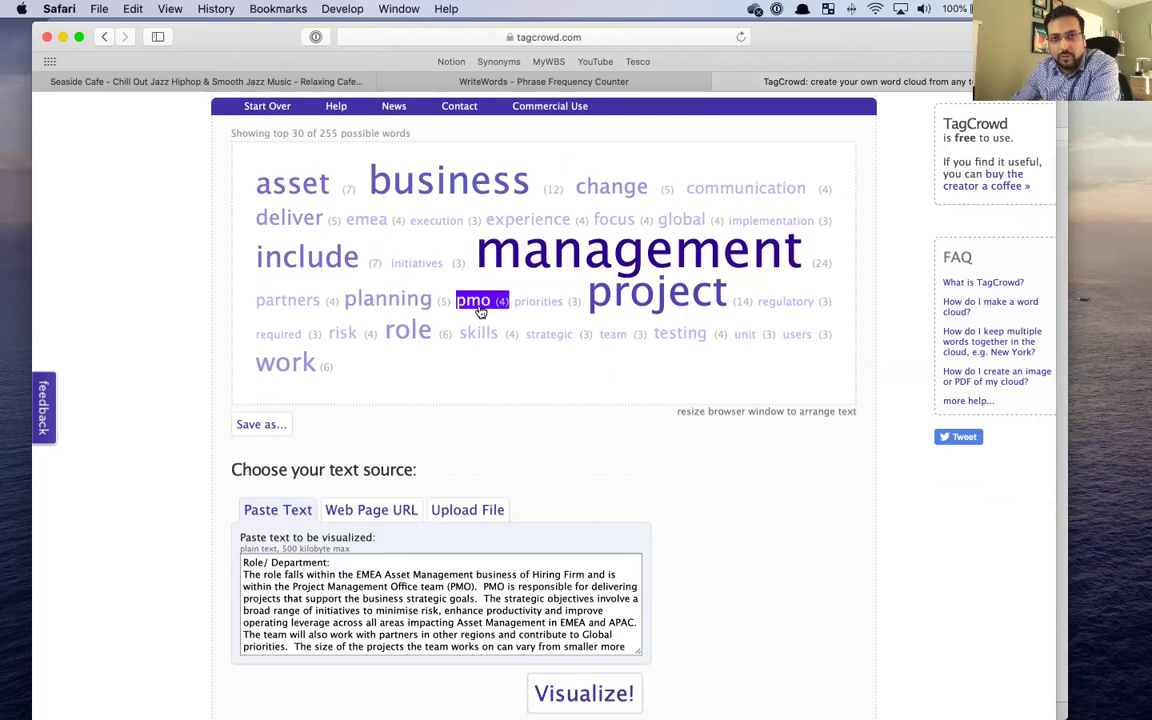
scroll(567, 450, "down", 2)
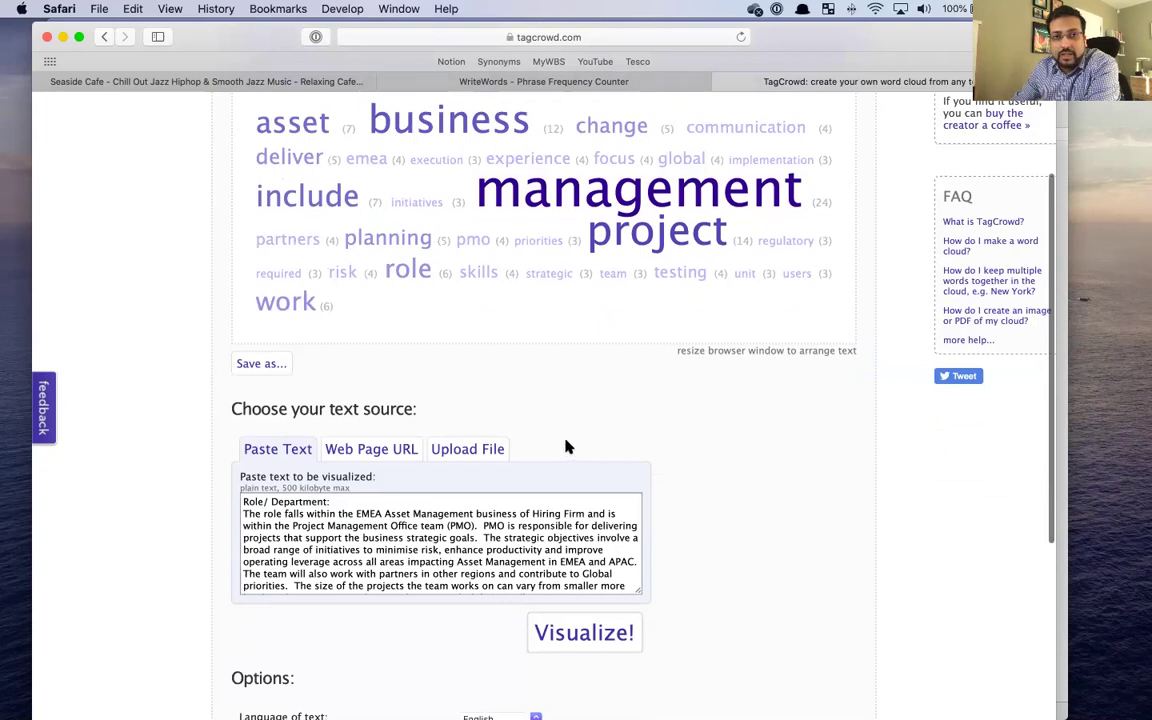
scroll(567, 447, "down", 5)
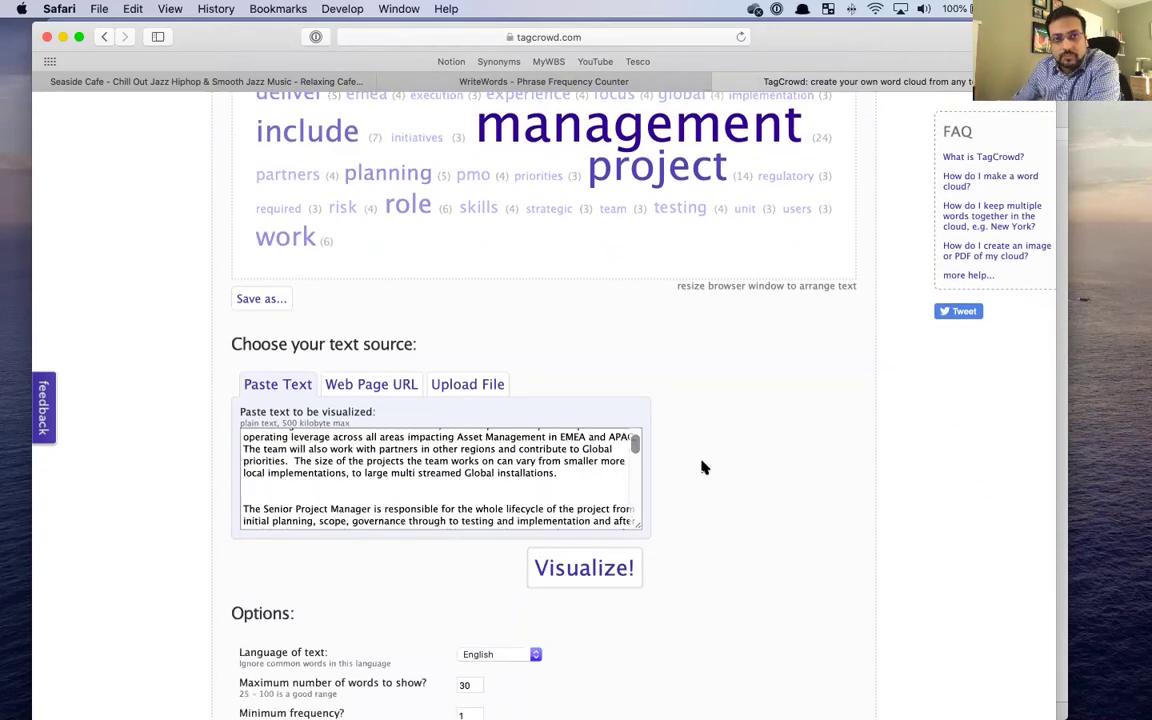
scroll(703, 459, "up", 5)
- Review WriteWords' two-word phrase counts and highlight 'asset management' (6 occurrences)
left_click(558, 85)
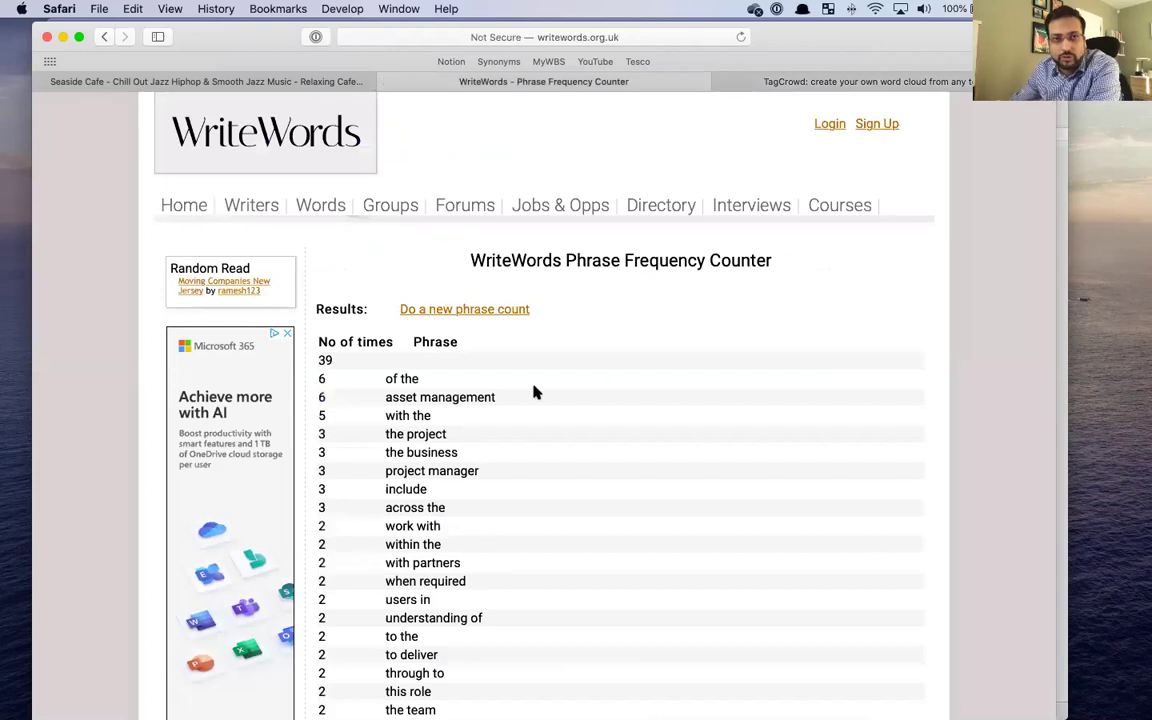
scroll(537, 390, "down", 8)
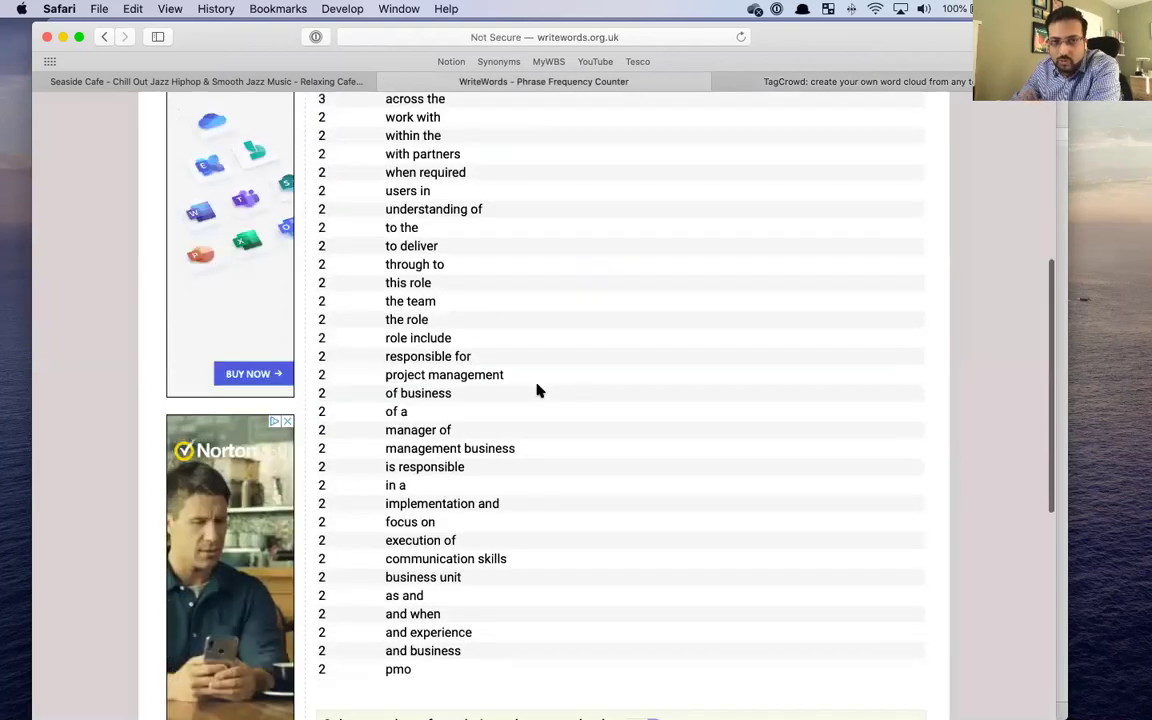
scroll(537, 395, "up", 6)
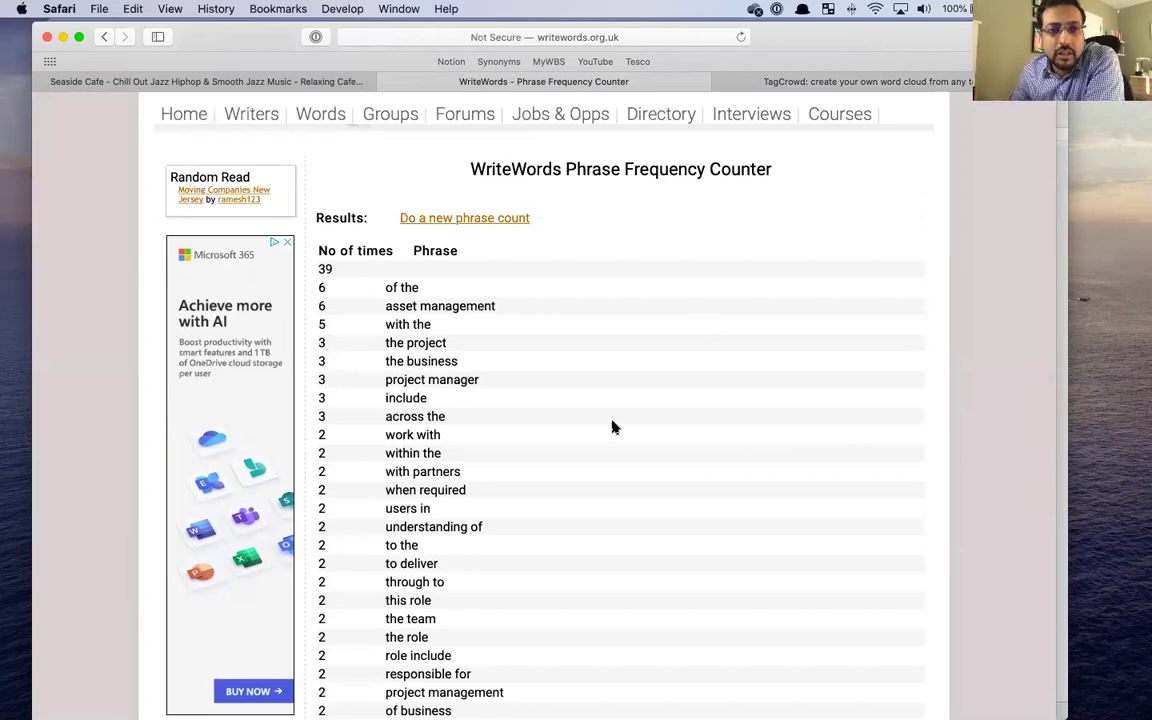
scroll(613, 429, "down", 1)
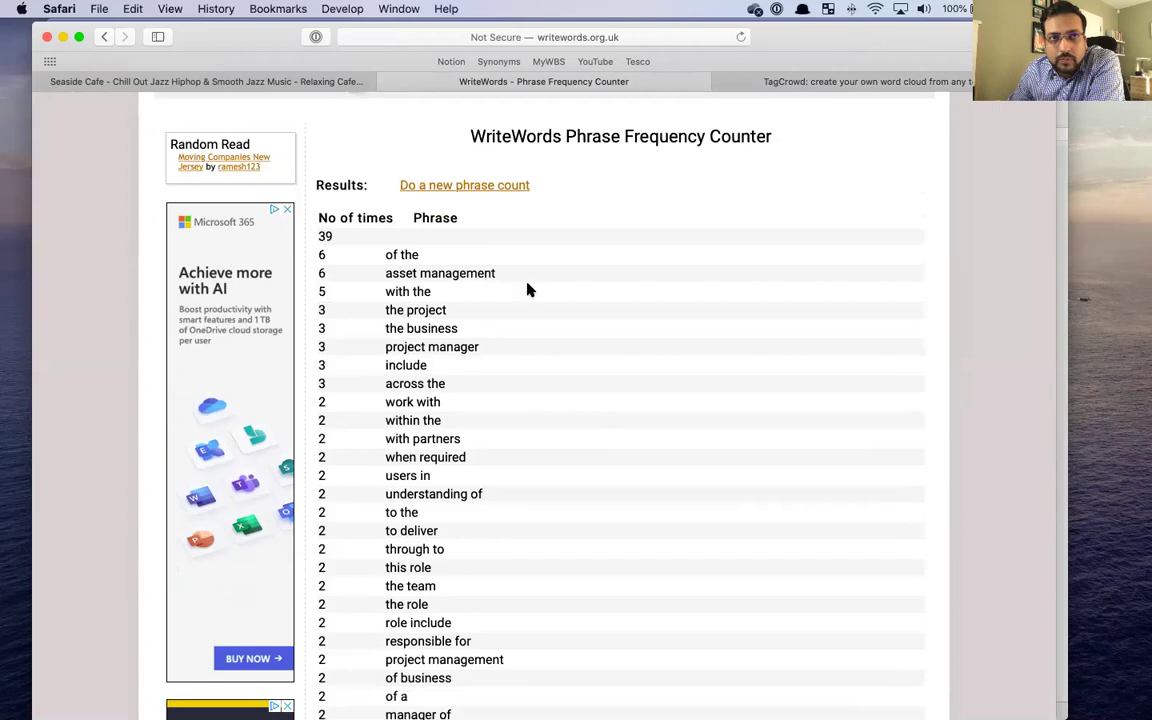
scroll(527, 288, "down", 1)
left_click_drag(429, 262, 535, 265)
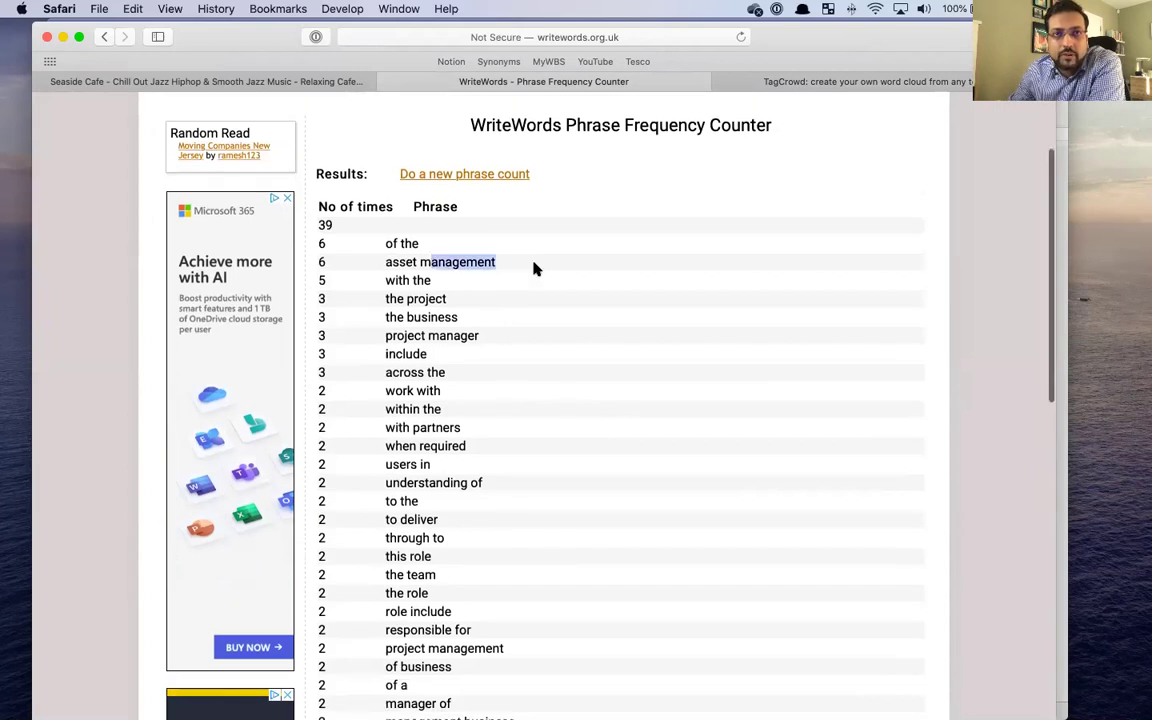
scroll(535, 265, "up", 3)
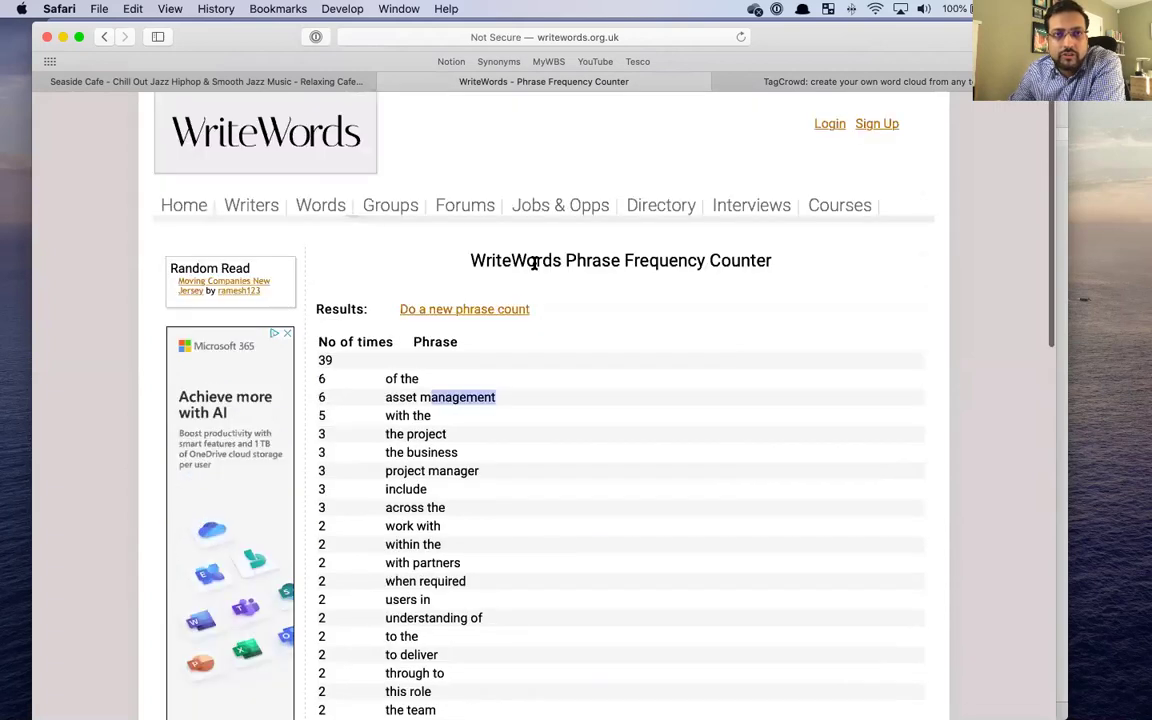
- Go back to review the single-word frequency counts, then start a blank 2-word Phrase Frequency Counter
left_click(105, 37)
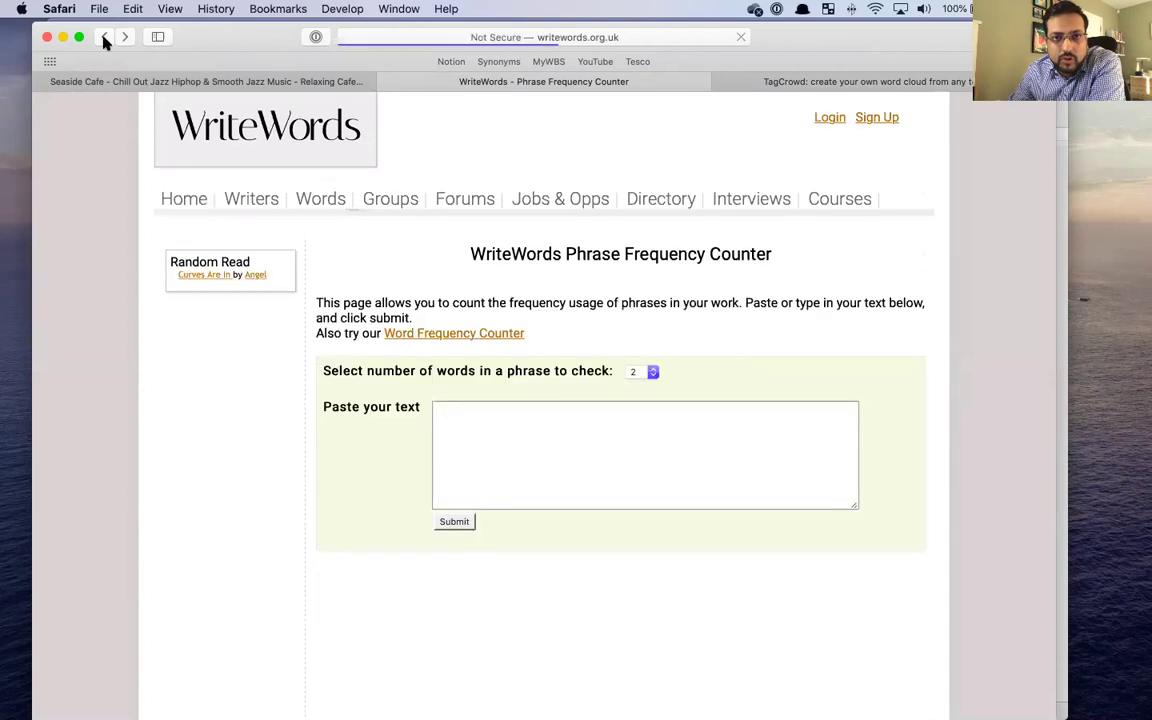
left_click(104, 37)
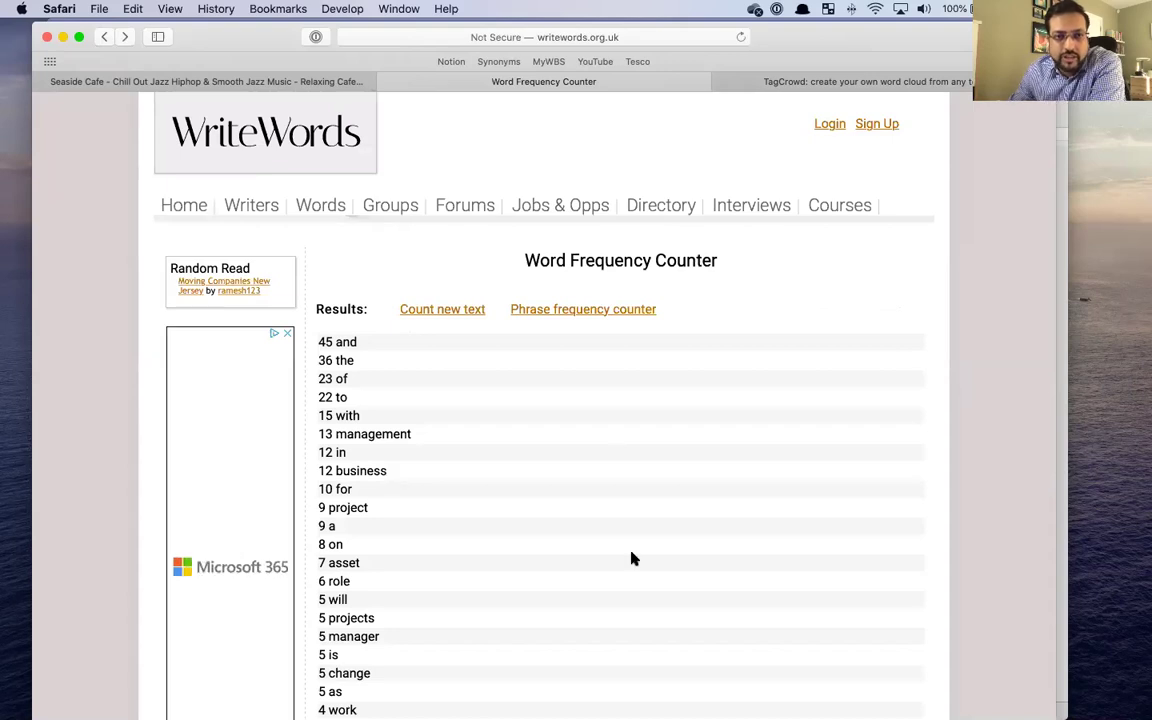
scroll(348, 540, "down", 2)
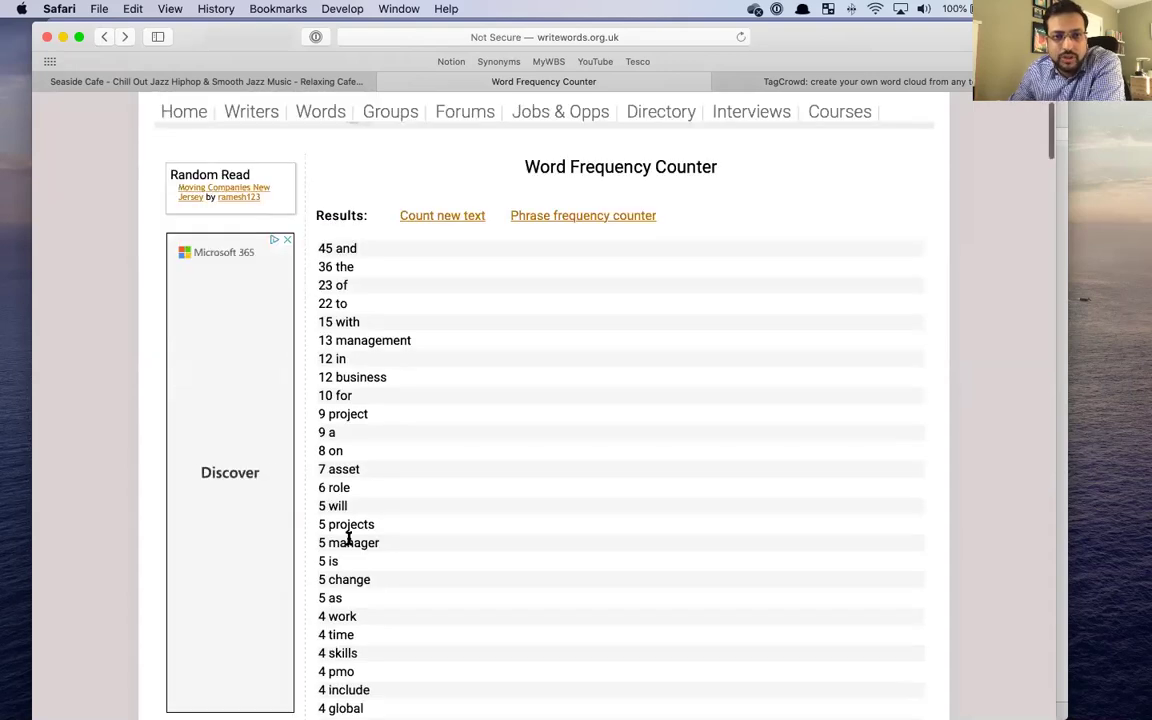
scroll(343, 392, "down", 3)
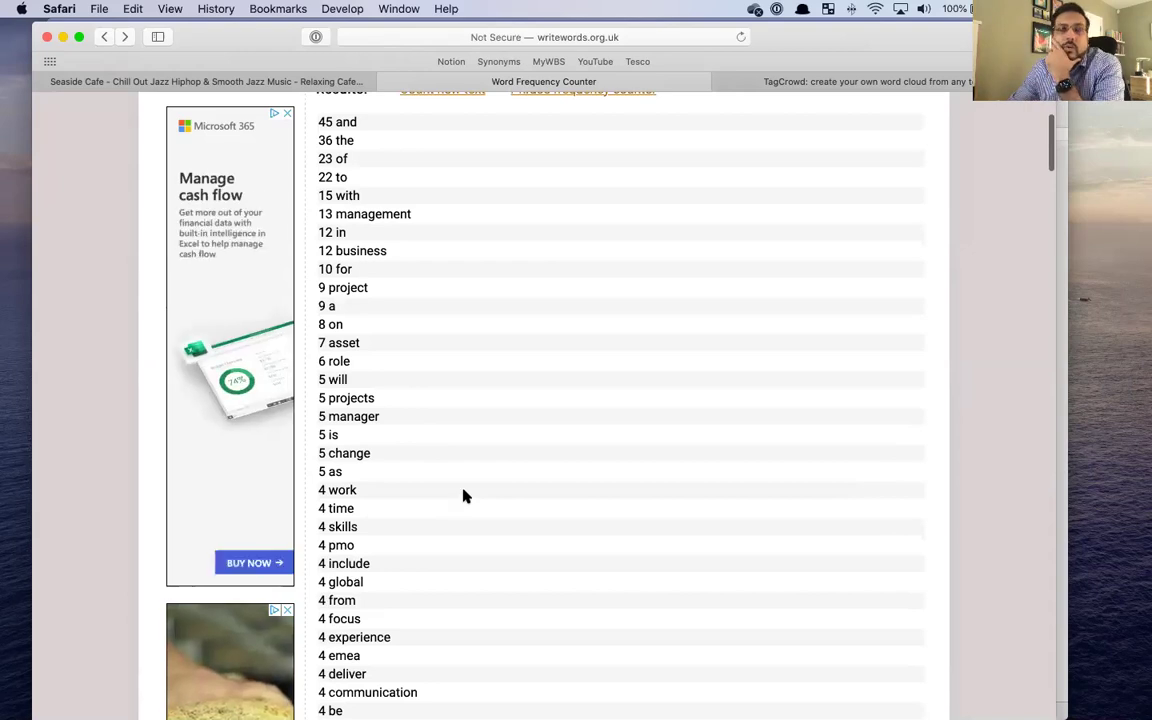
scroll(559, 462, "up", 5)
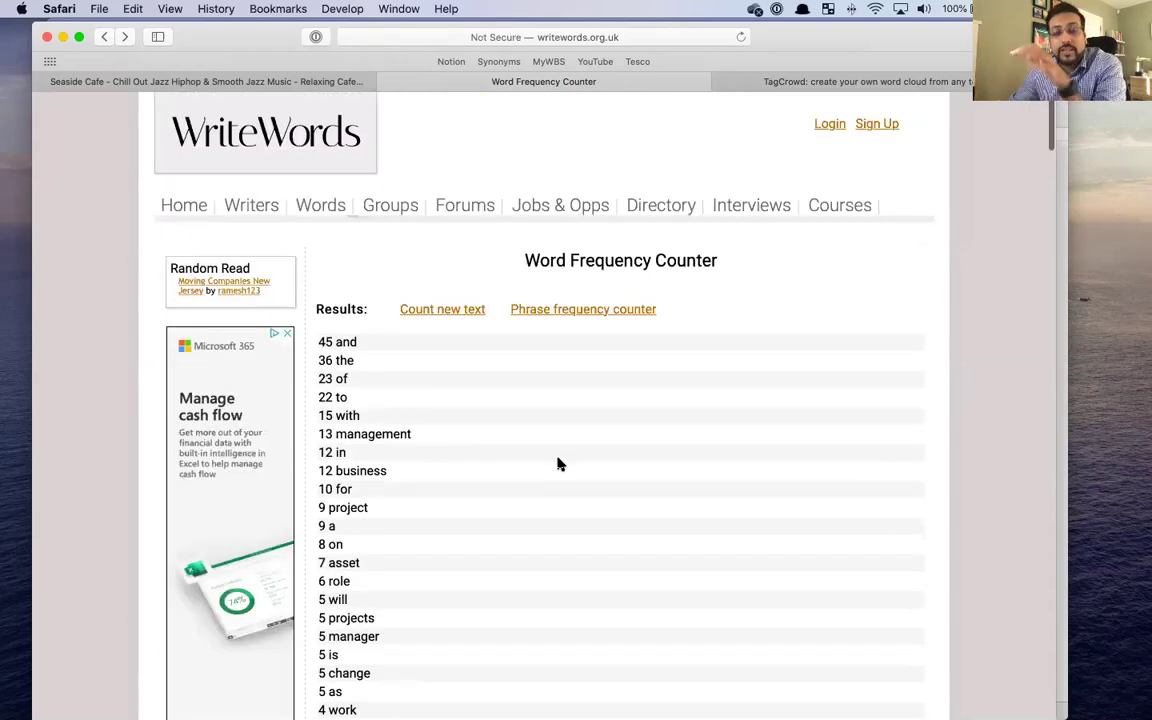
left_click(598, 312)
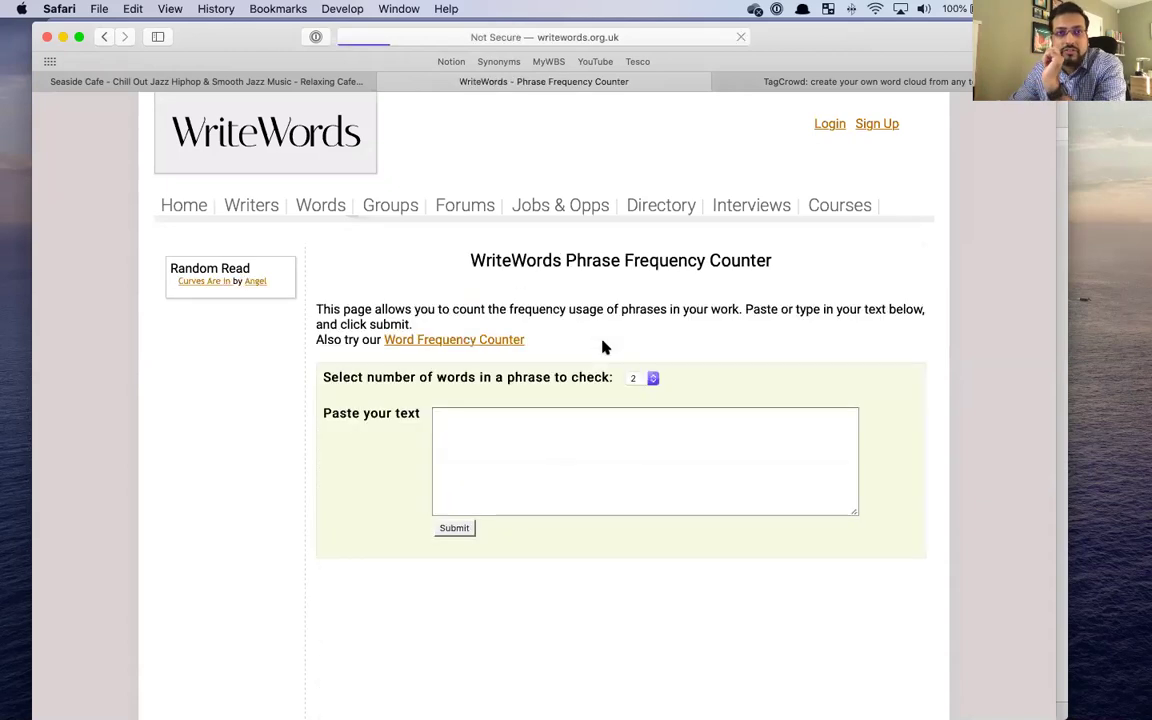
- Paste the job description into the phrase counter and submit it, showing asset management at 6
left_click(524, 427)
key("super+v")
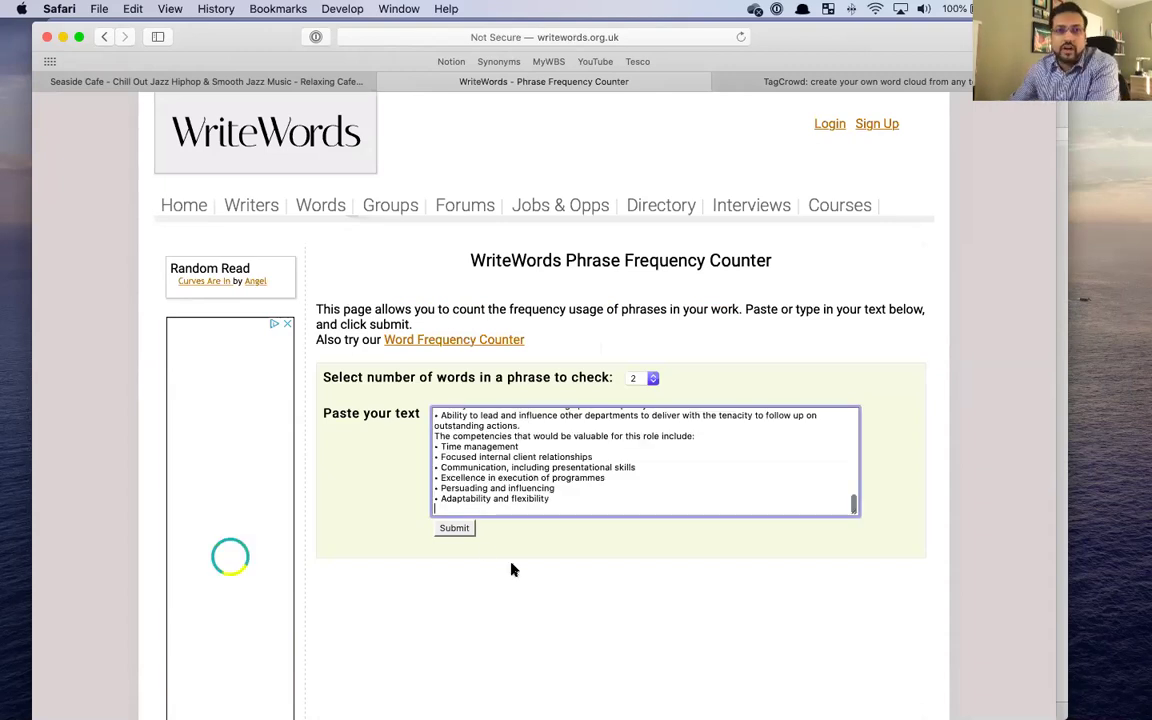
left_click(455, 527)
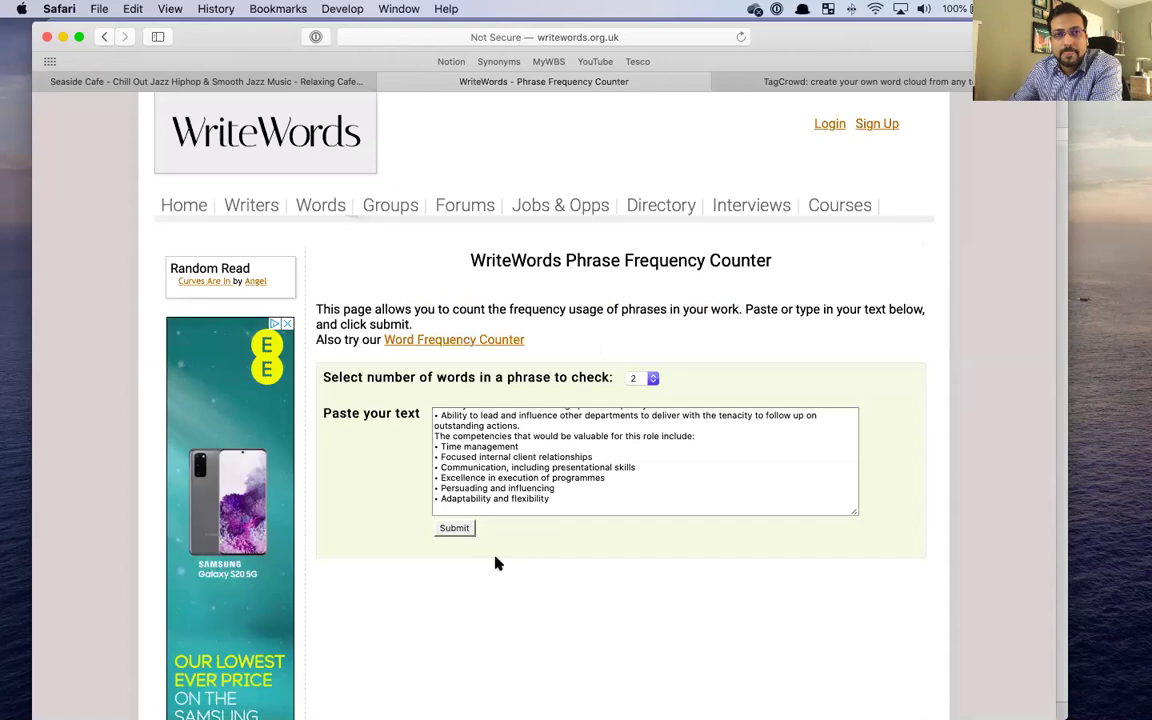
left_click(462, 528)
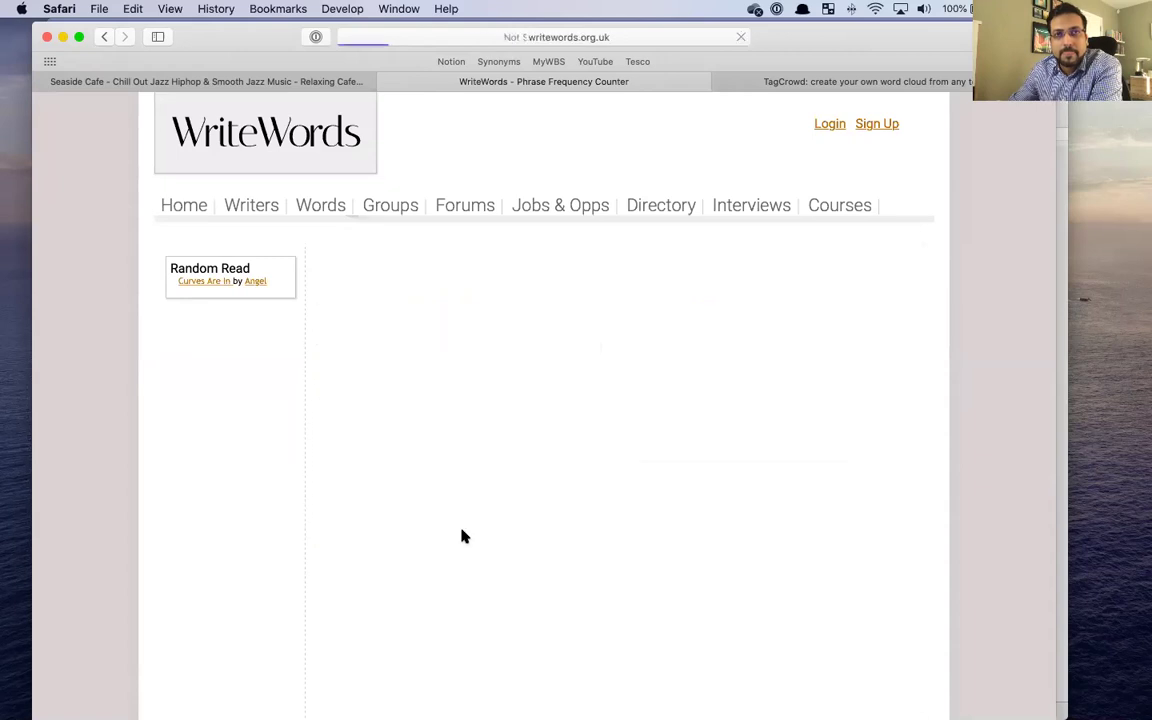
scroll(501, 580, "down", 2)
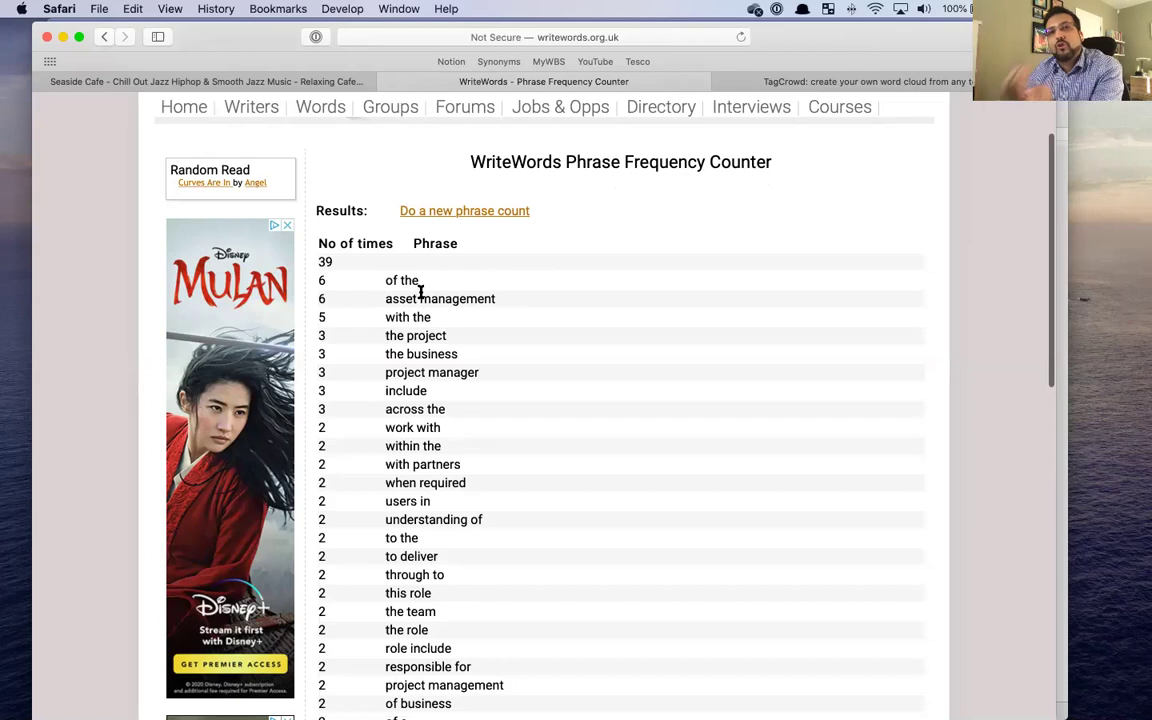
left_click_drag(388, 297, 502, 302)
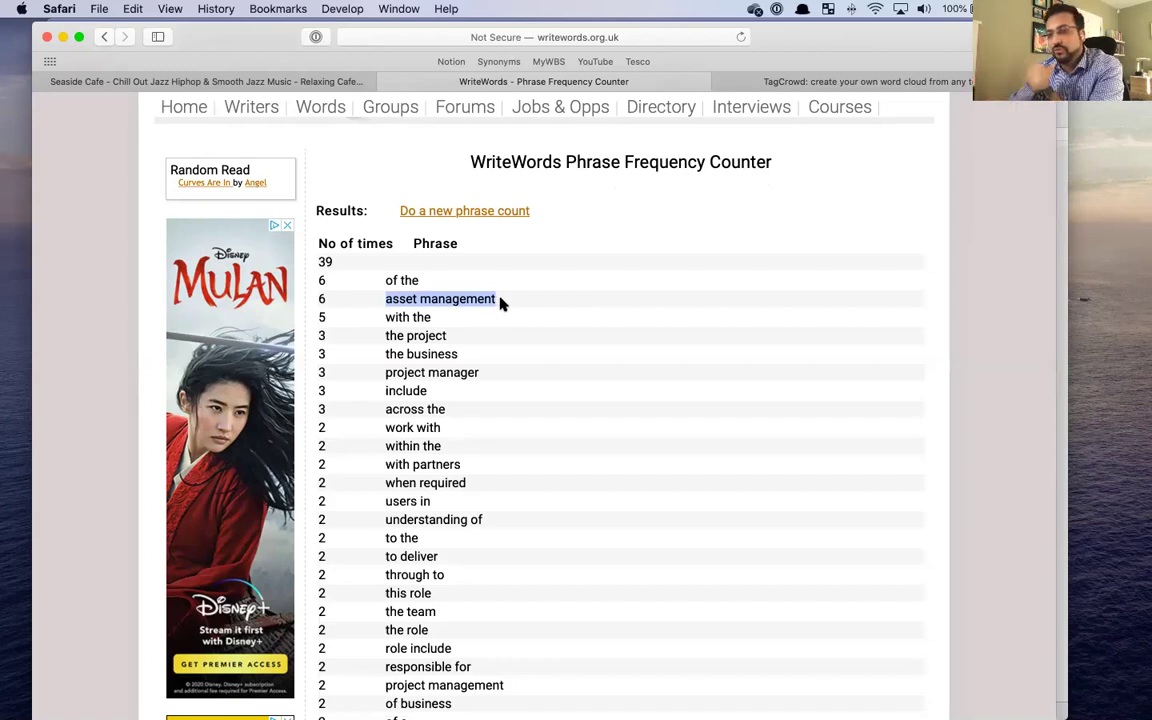
scroll(475, 392, "down", 2)
left_click_drag(478, 333, 387, 333)
left_click_drag(509, 642, 333, 641)
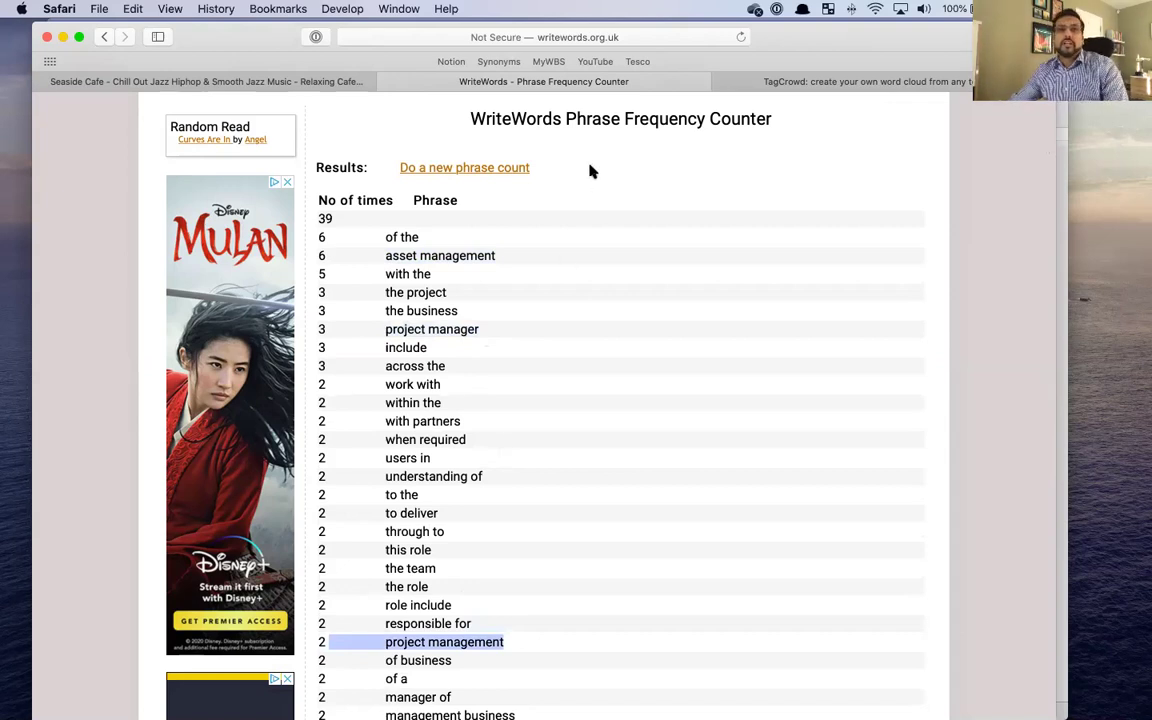
scroll(585, 150, "down", 1)
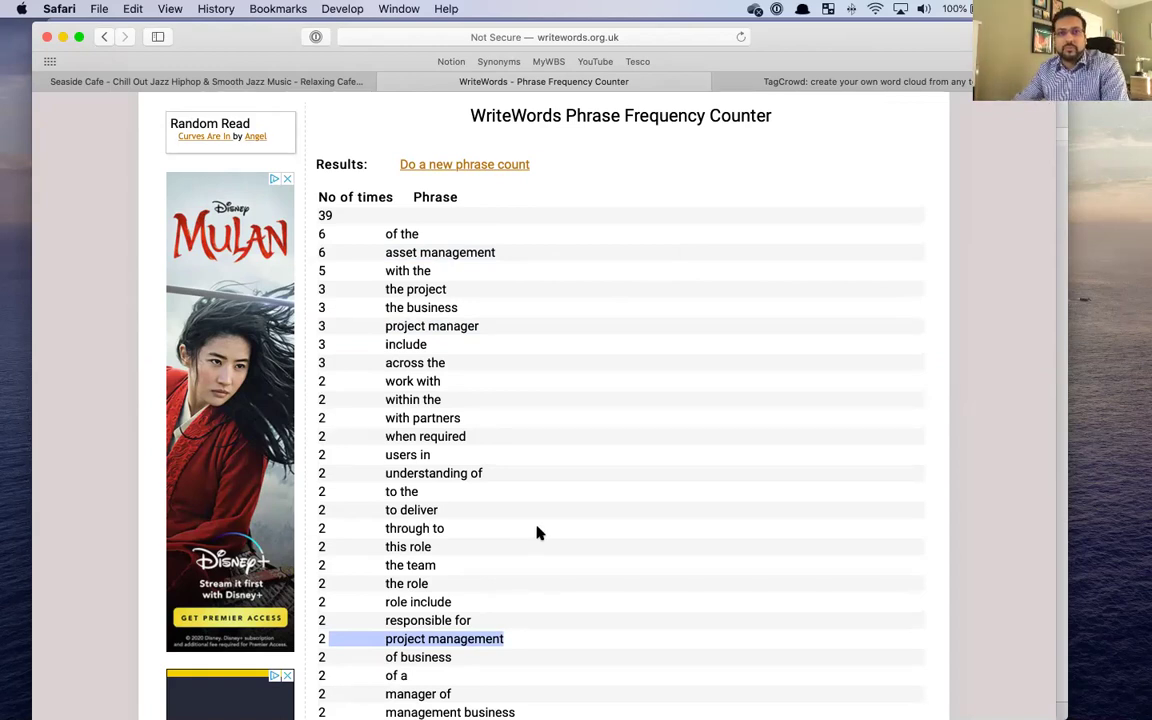
scroll(537, 533, "down", 5)
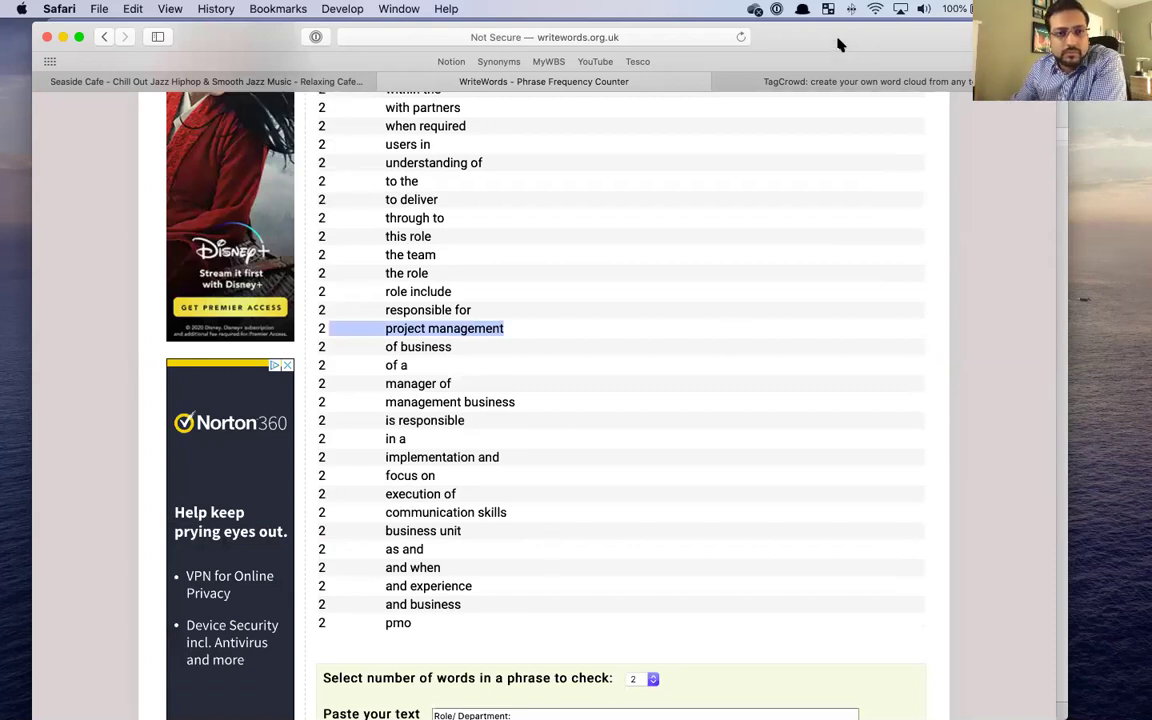
scroll(700, 304, "down", 6)
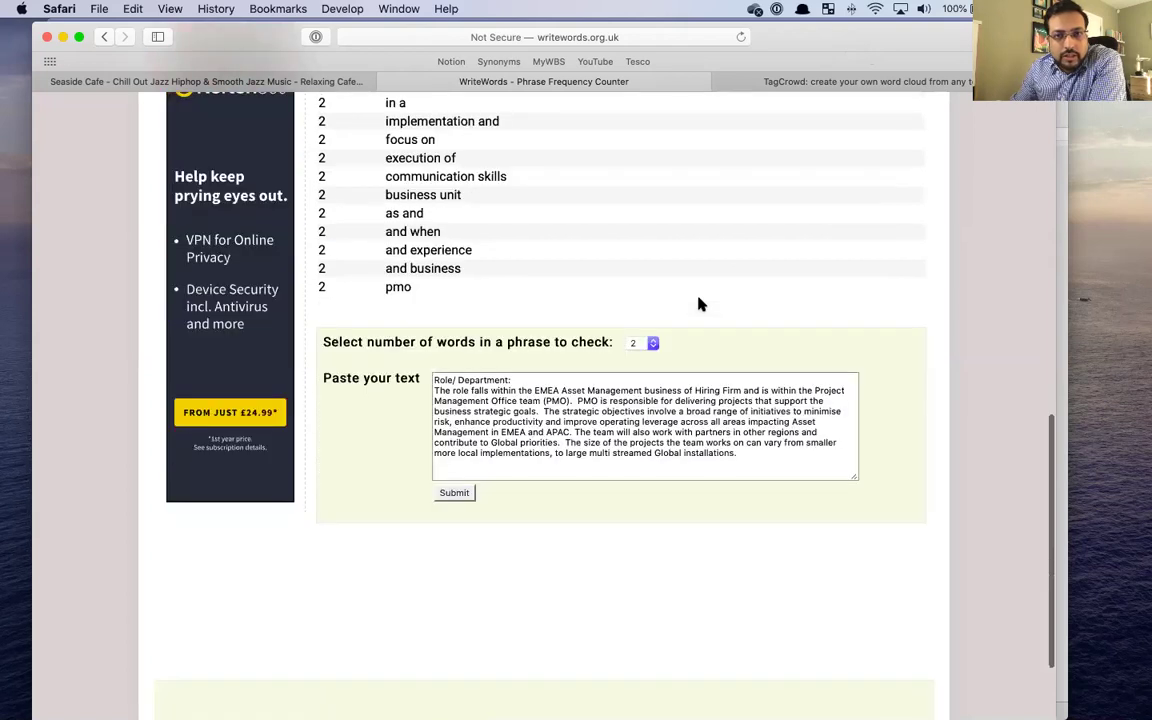
scroll(700, 304, "up", 15)
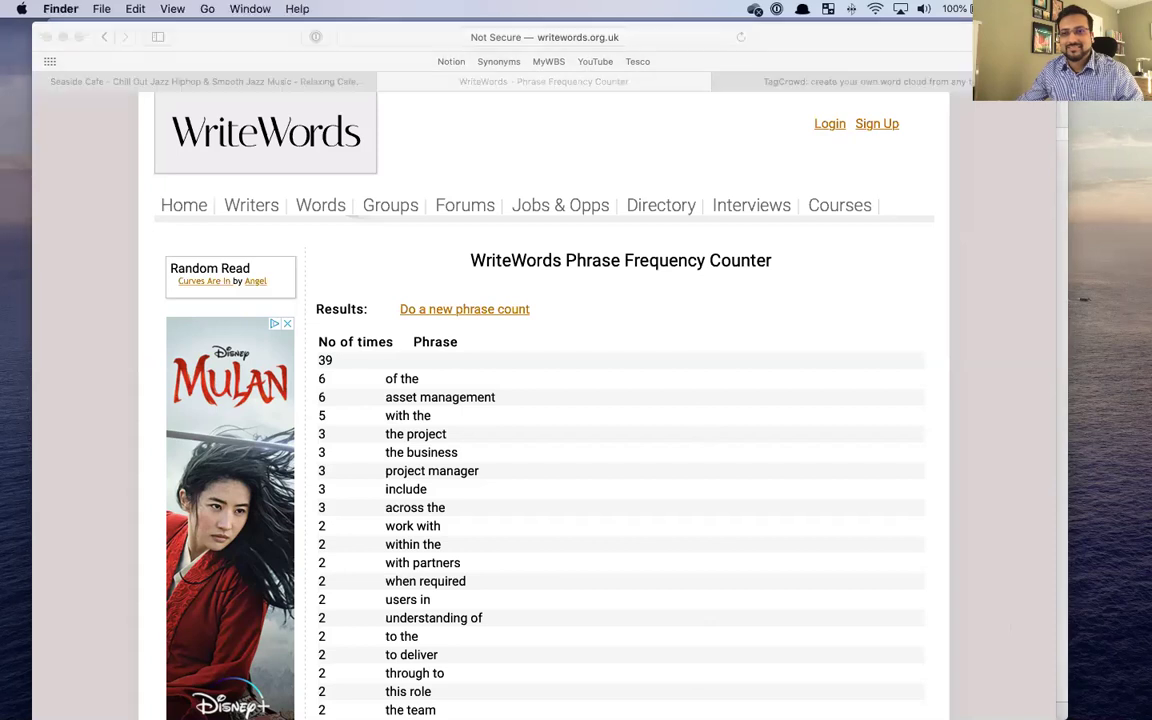
mouse_move(875, 715)
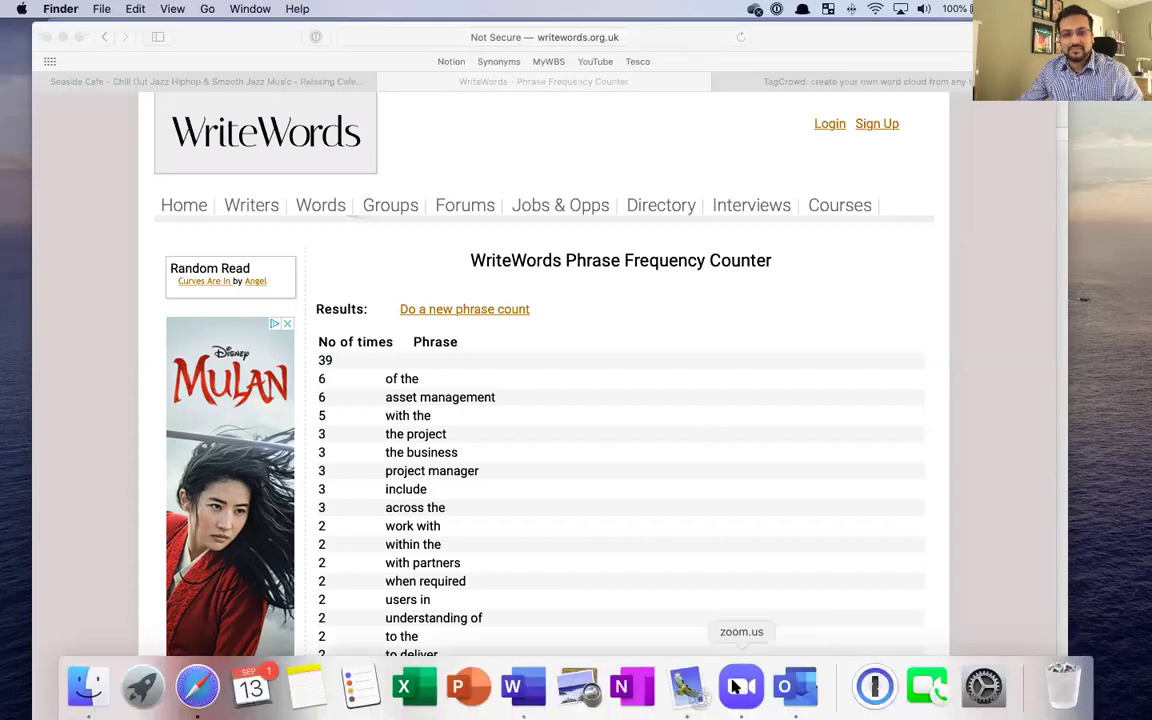